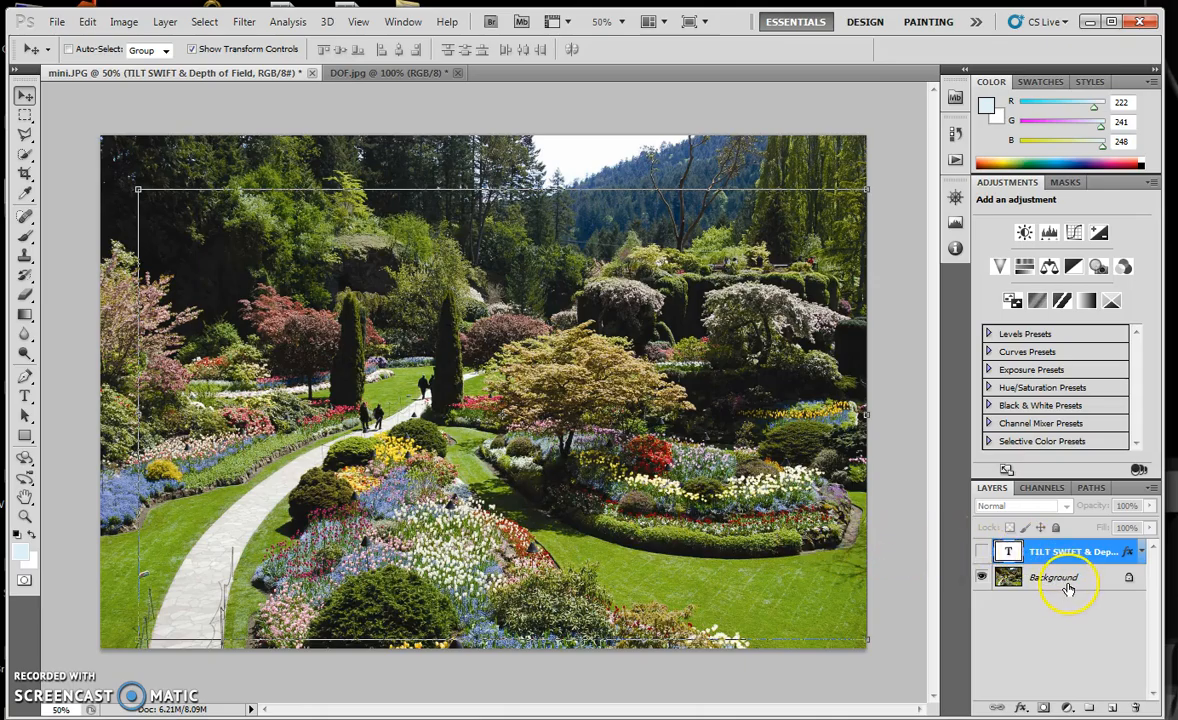
Step: Duplicate the Background layer of the garden photo
{"action": "left_click", "coordinate": [1068, 589]}
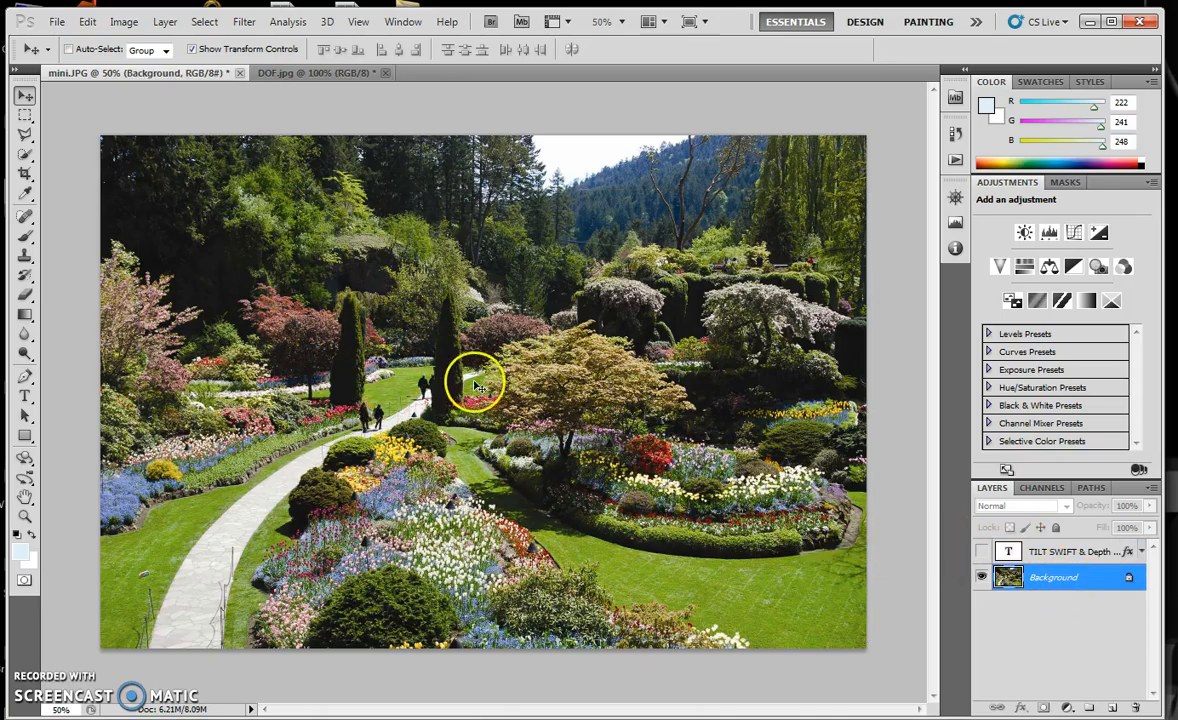
{"action": "left_click_drag", "start_coordinate": [1081, 588], "coordinate": [1112, 710]}
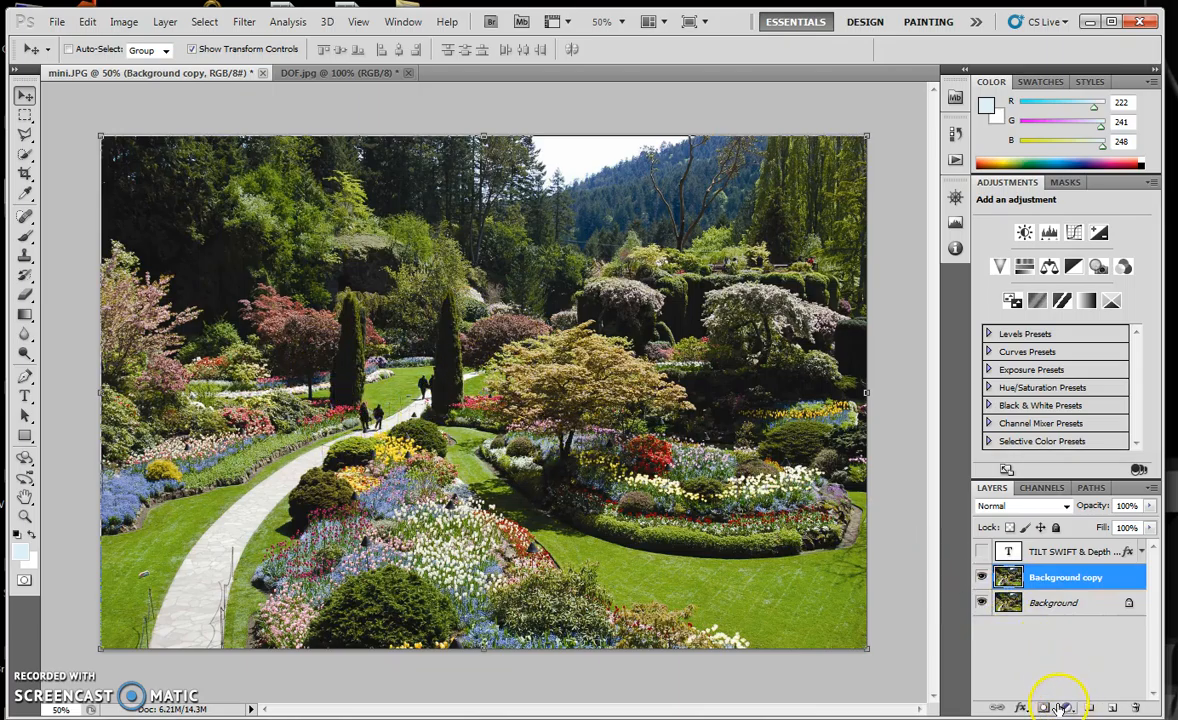
Step: Add a Curves adjustment layer that lifts input 85 to output 130, and set its blend mode to Luminosity
{"action": "left_click", "coordinate": [1067, 708]}
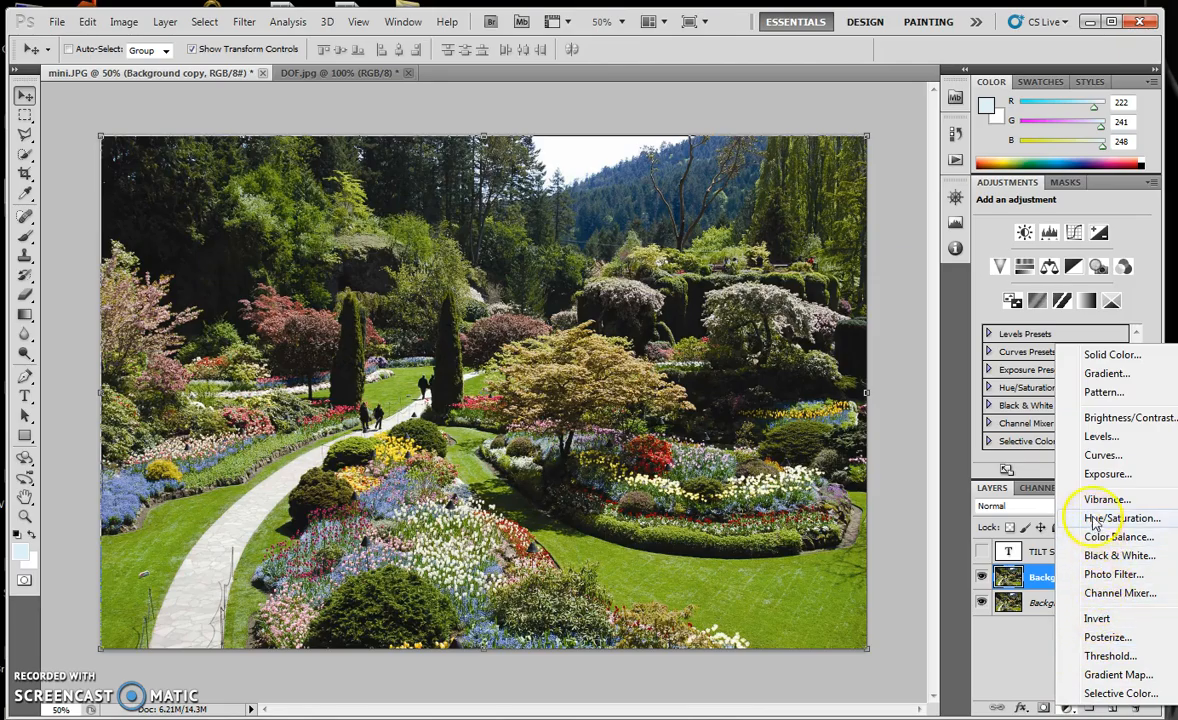
{"action": "left_click", "coordinate": [1102, 455]}
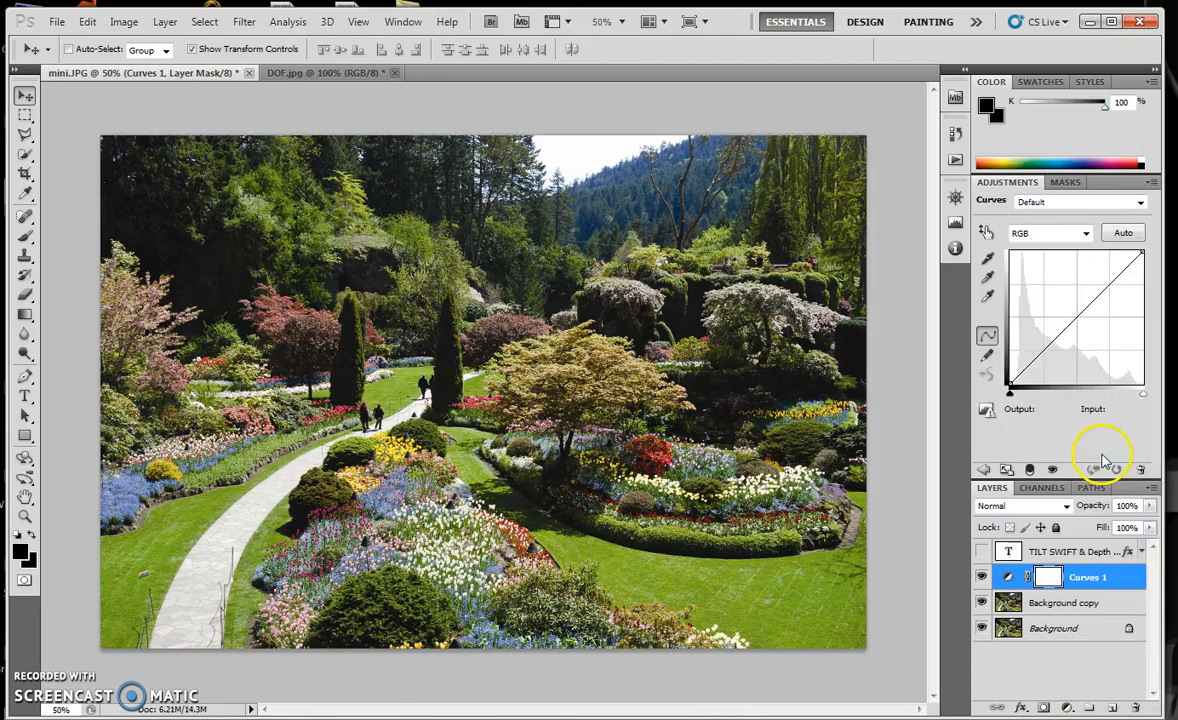
{"action": "left_click_drag", "start_coordinate": [1057, 338], "coordinate": [1054, 315]}
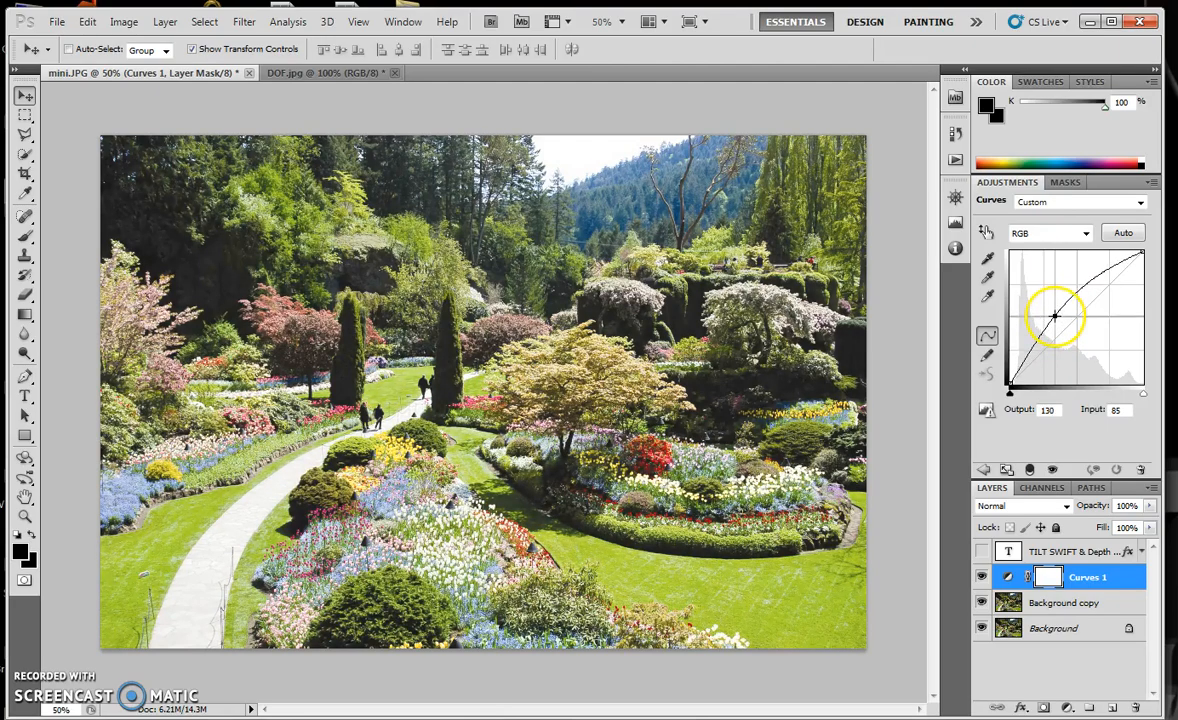
{"action": "left_click", "coordinate": [1066, 506]}
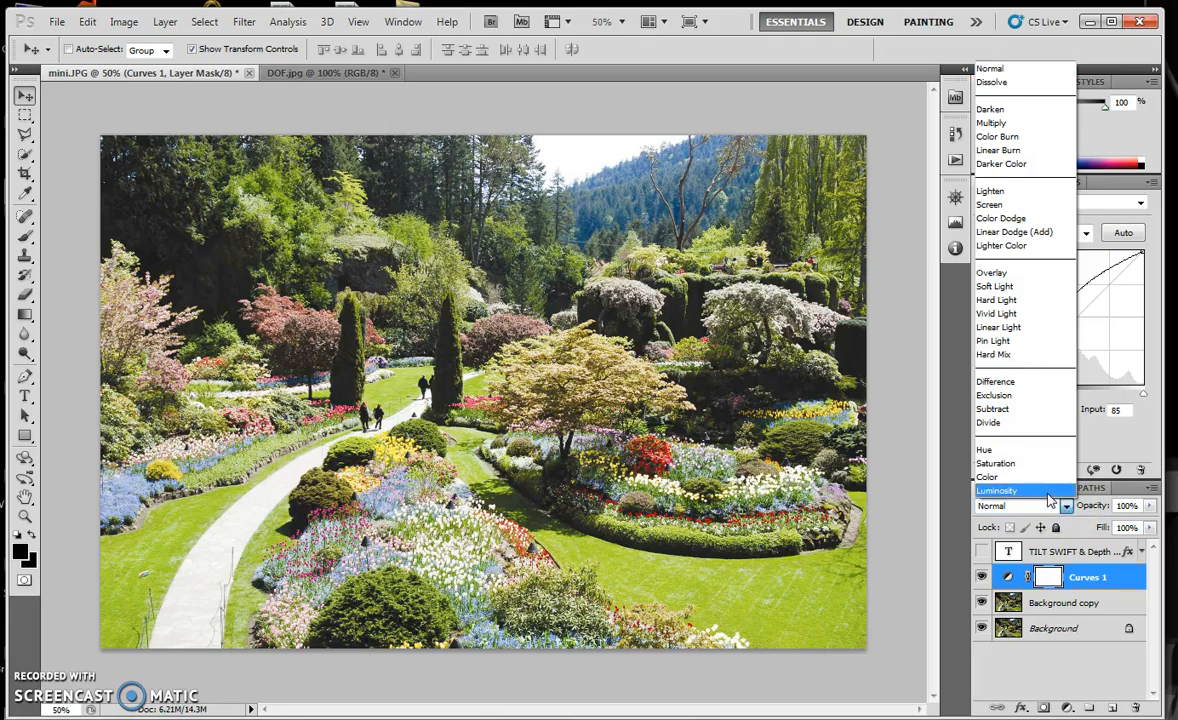
{"action": "left_click", "coordinate": [1050, 491]}
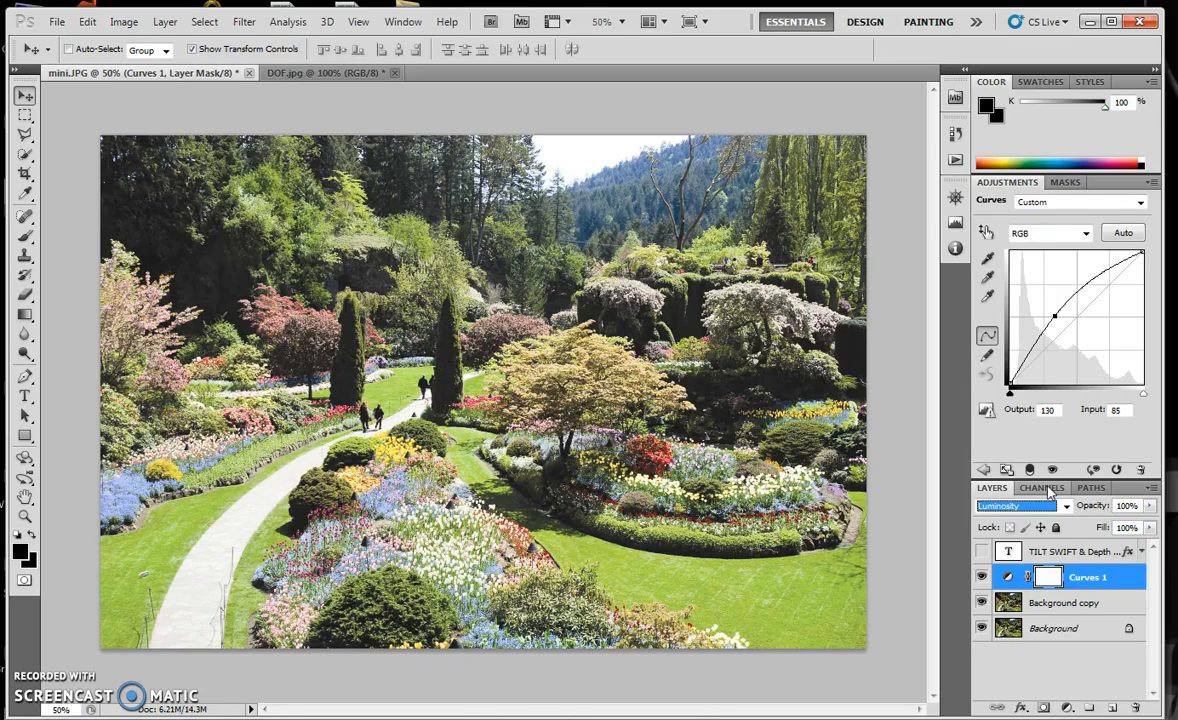
Step: Add a Hue/Saturation adjustment layer with Saturation at +30
{"action": "left_click", "coordinate": [1068, 709]}
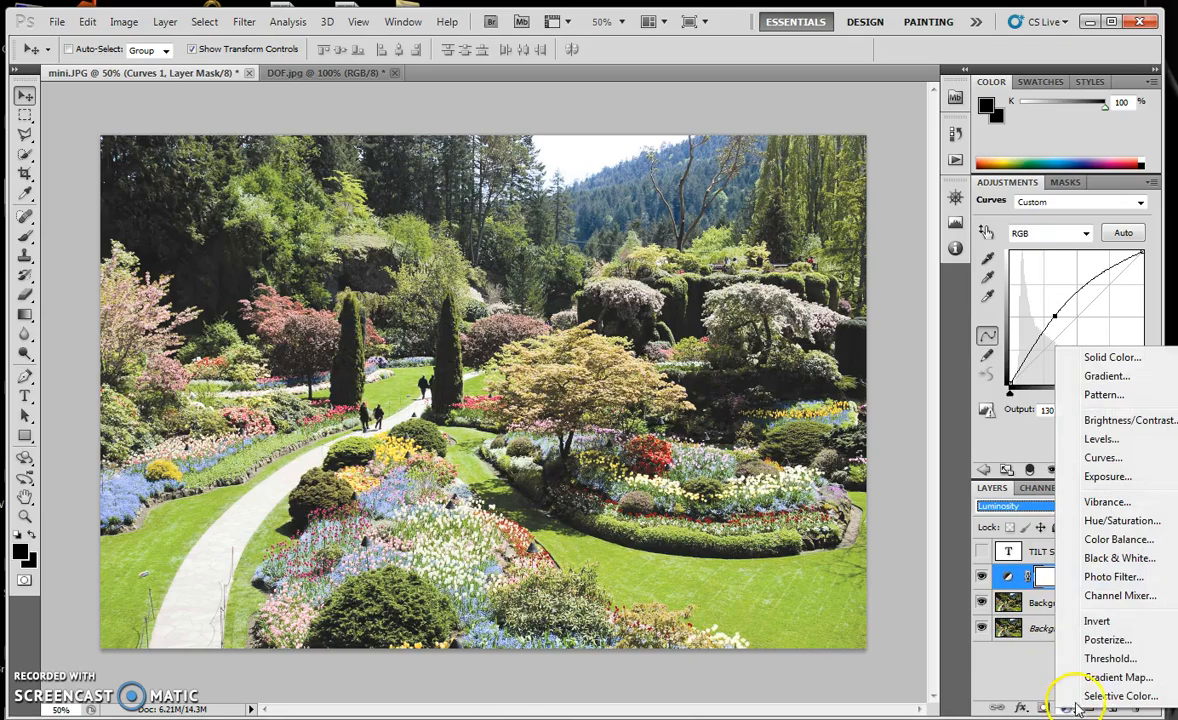
{"action": "left_click", "coordinate": [1121, 521]}
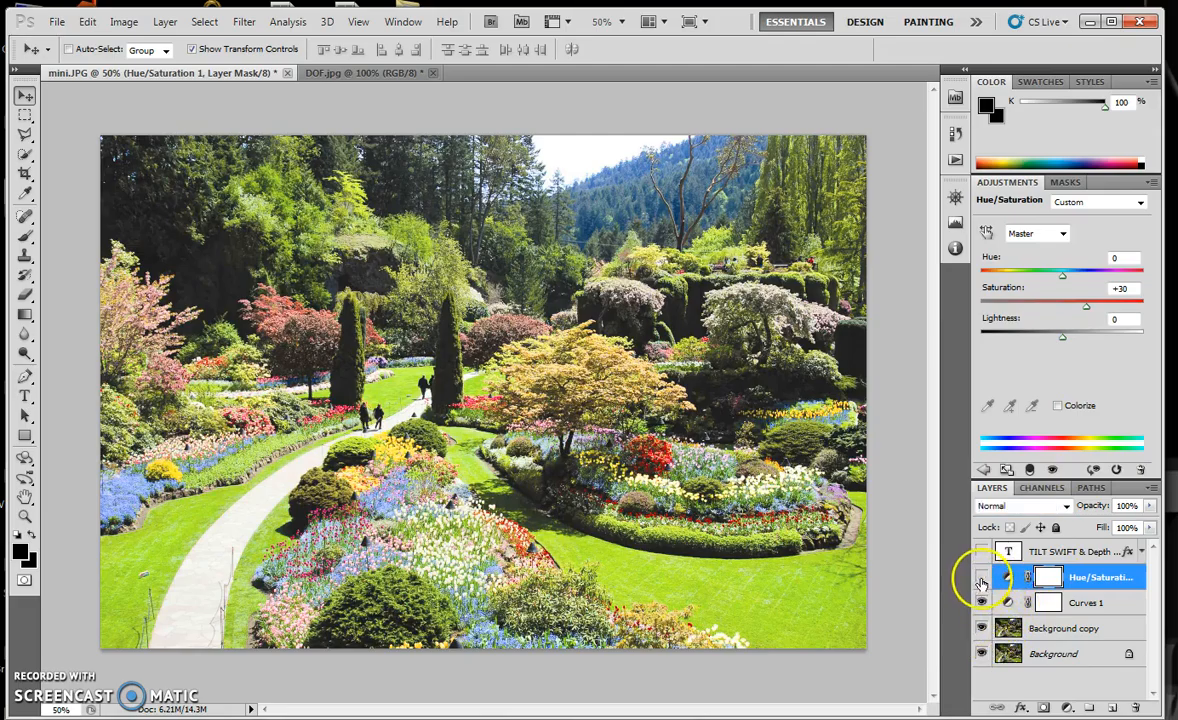
Step: Compare the photo with and without the Hue/Saturation and Curves adjustments by switching their visibility off and on
{"action": "left_click", "coordinate": [981, 577]}
{"action": "left_click", "coordinate": [982, 604]}
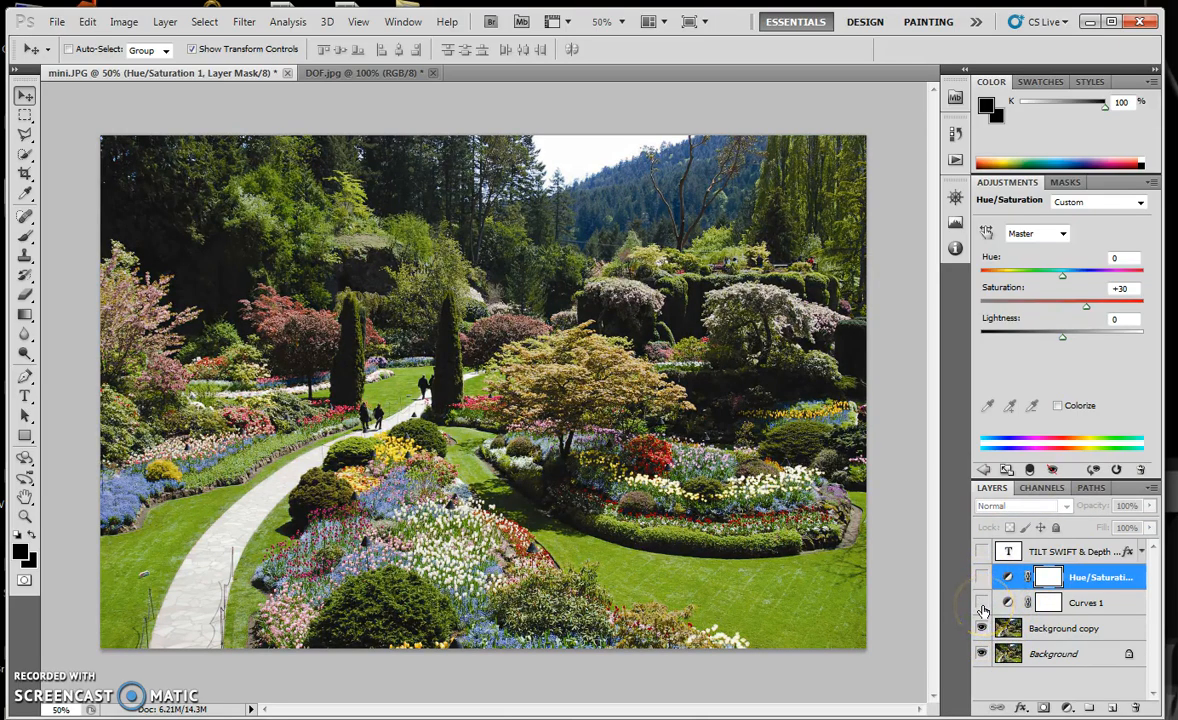
{"action": "left_click", "coordinate": [982, 604]}
{"action": "left_click", "coordinate": [982, 577]}
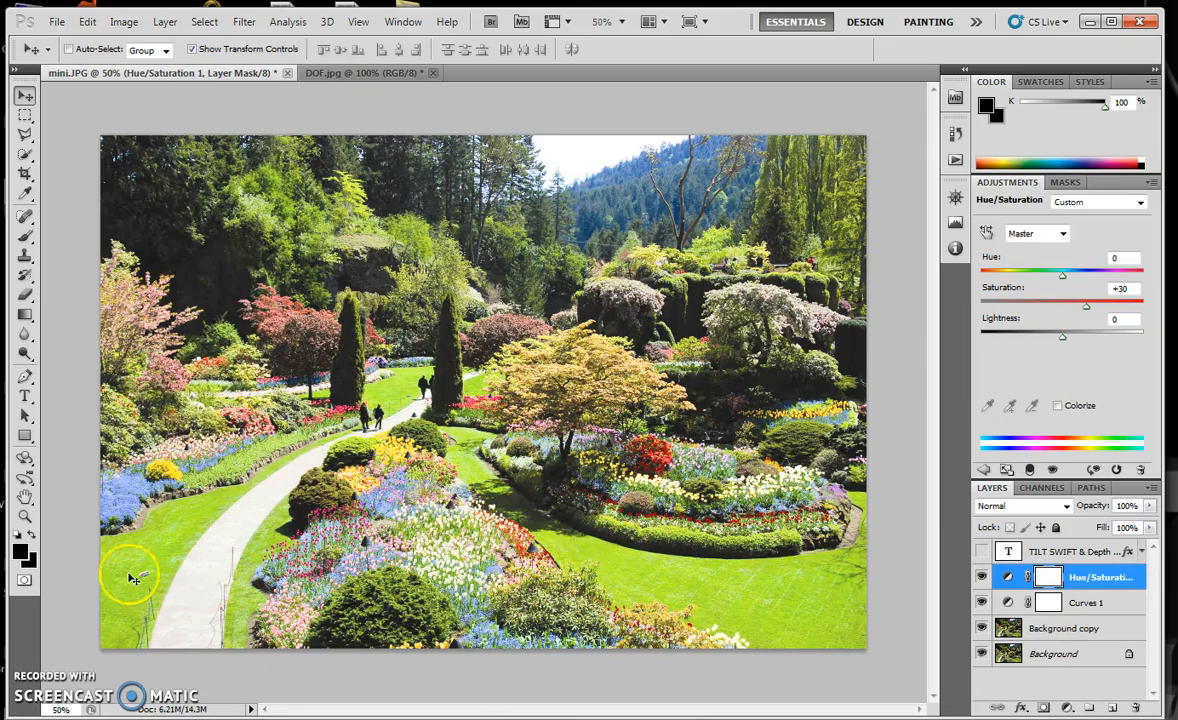
Step: Enter Quick Mask mode and set up a soft round brush at 236 px with 0% hardness
{"action": "left_click", "coordinate": [25, 581]}
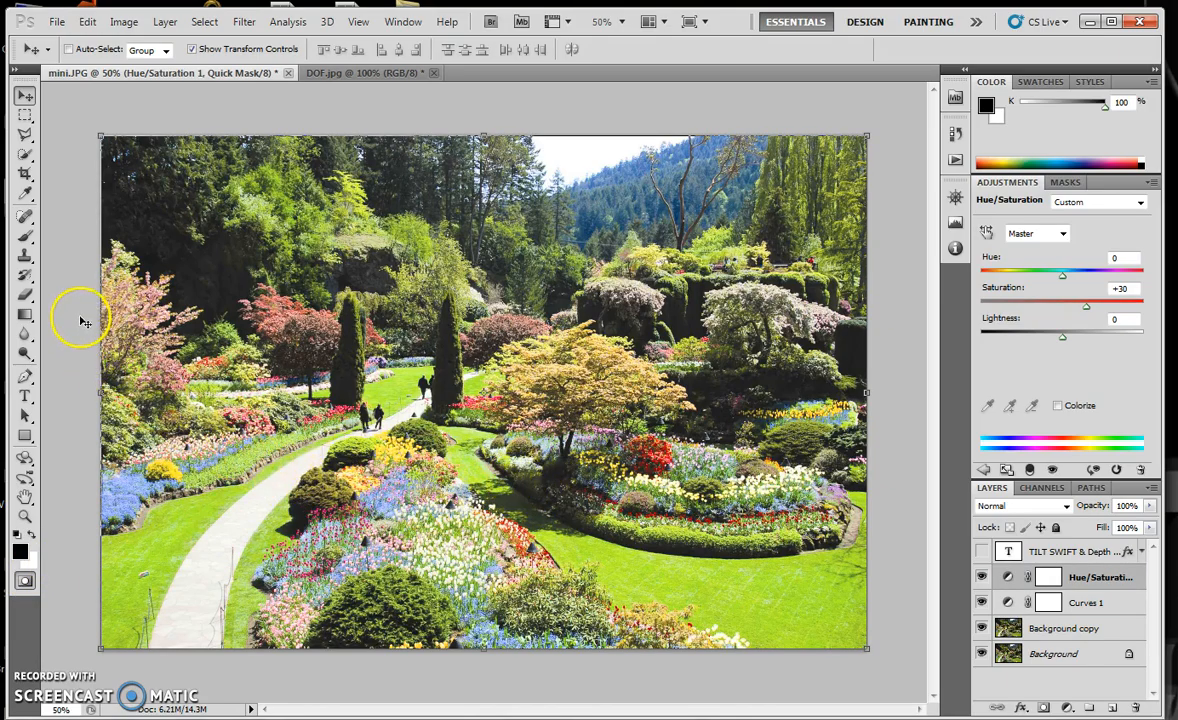
{"action": "left_click", "coordinate": [25, 238]}
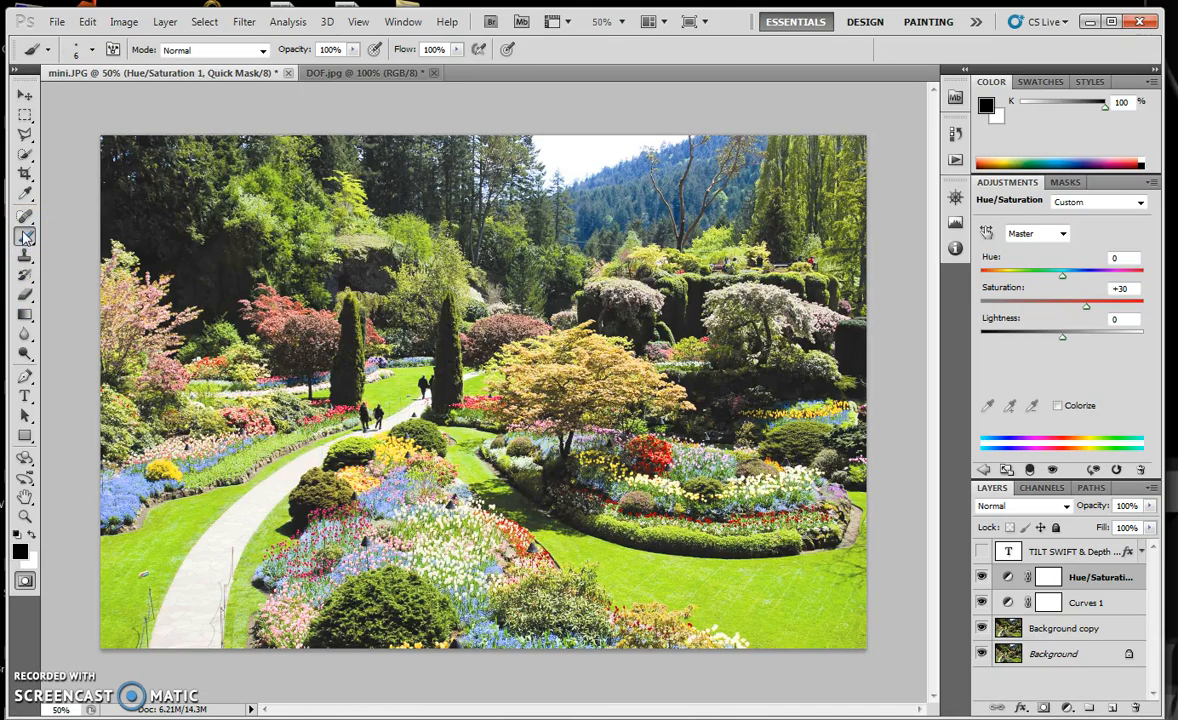
{"action": "left_click", "coordinate": [92, 50]}
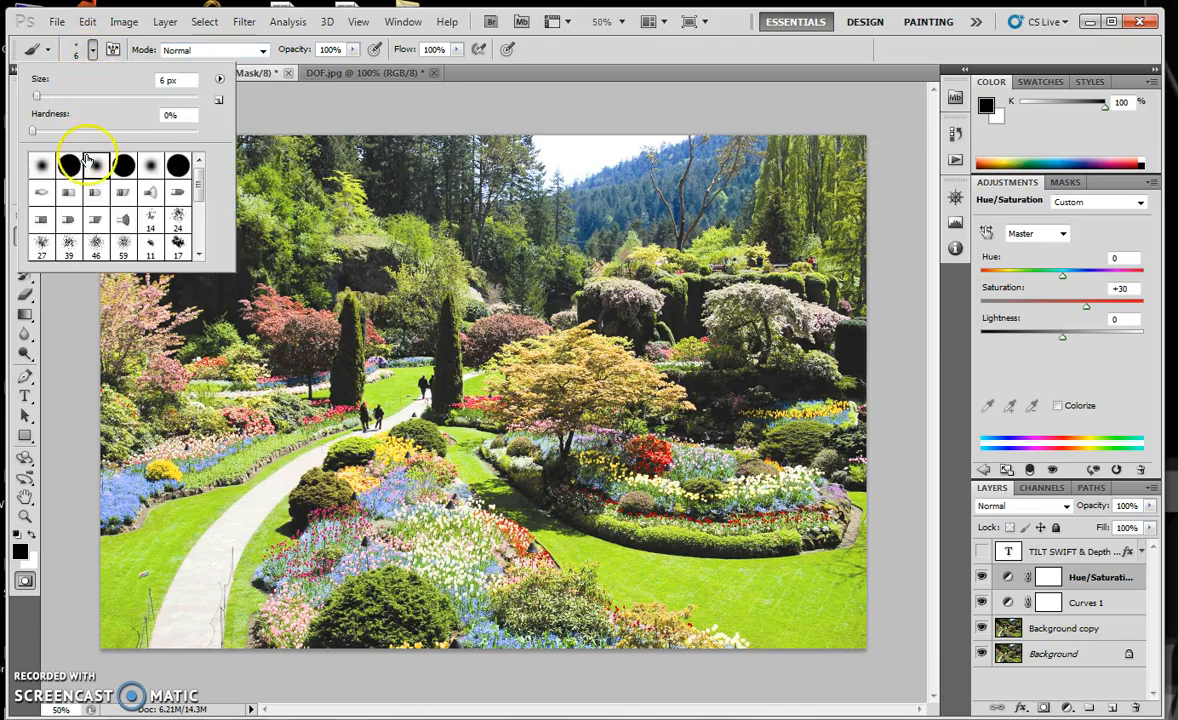
{"action": "left_click", "coordinate": [150, 166]}
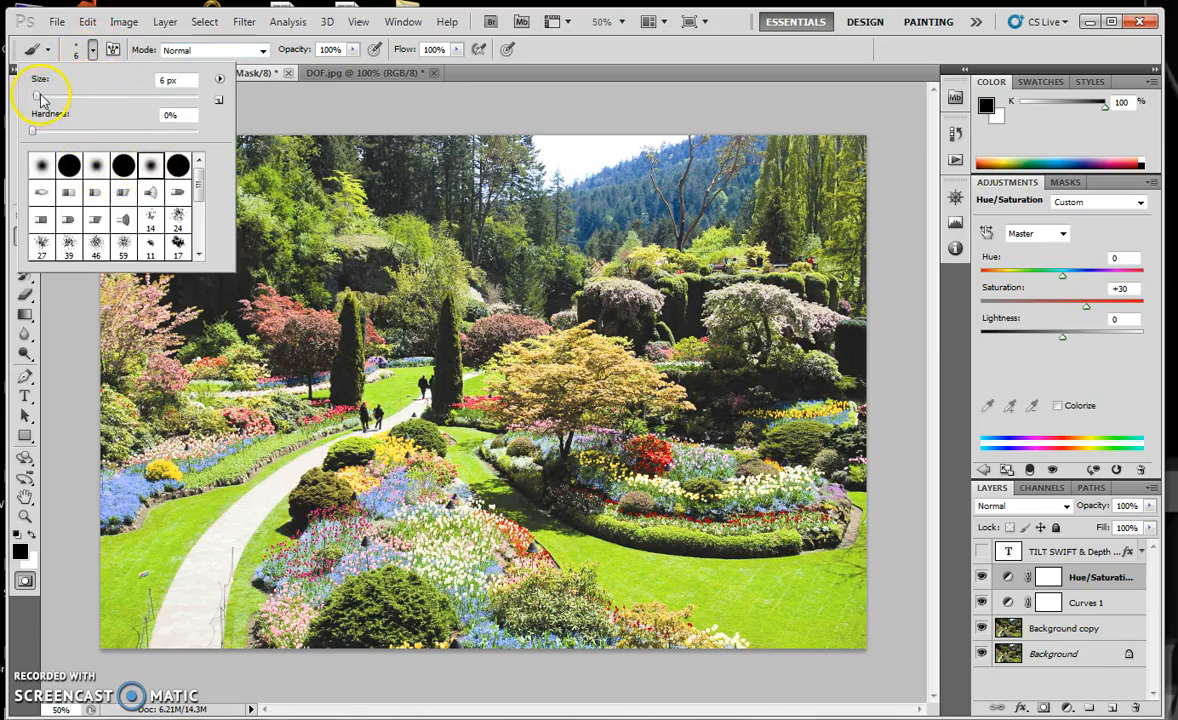
{"action": "left_click_drag", "start_coordinate": [86, 99], "coordinate": [90, 99]}
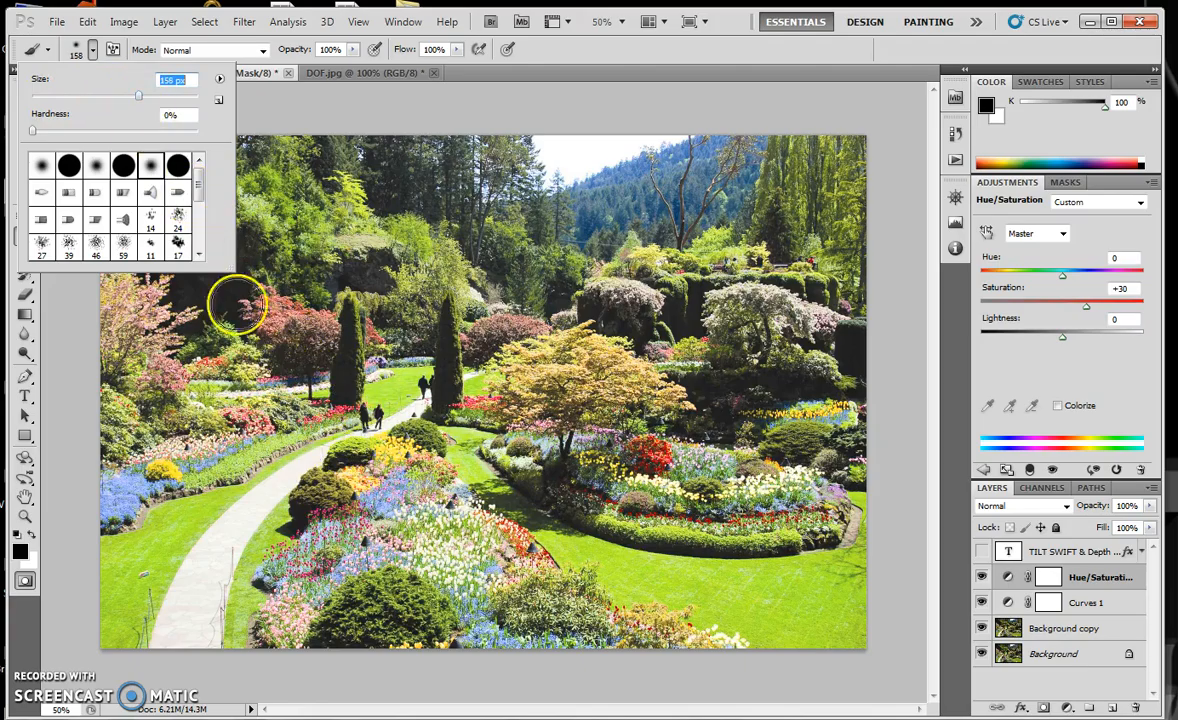
{"action": "left_click_drag", "start_coordinate": [138, 99], "coordinate": [163, 98]}
Step: Paint the quick mask in black over the central flower beds and path, and convert it to a selection of the surroundings
{"action": "mouse_move", "coordinate": [292, 518]}
{"action": "left_mouse_down"}
{"action": "mouse_move", "coordinate": [652, 534]}
{"action": "mouse_move", "coordinate": [626, 544]}
{"action": "mouse_move", "coordinate": [421, 534]}
{"action": "mouse_move", "coordinate": [272, 507]}
{"action": "mouse_move", "coordinate": [573, 502]}
{"action": "mouse_move", "coordinate": [665, 523]}
{"action": "mouse_move", "coordinate": [555, 505]}
{"action": "mouse_move", "coordinate": [263, 494]}
{"action": "mouse_move", "coordinate": [390, 465]}
{"action": "mouse_move", "coordinate": [355, 412]}
{"action": "mouse_move", "coordinate": [330, 405]}
{"action": "mouse_move", "coordinate": [348, 406]}
{"action": "mouse_move", "coordinate": [390, 472]}
{"action": "mouse_move", "coordinate": [242, 515]}
{"action": "mouse_move", "coordinate": [543, 535]}
{"action": "mouse_move", "coordinate": [699, 534]}
{"action": "mouse_move", "coordinate": [712, 523]}
{"action": "mouse_move", "coordinate": [578, 481]}
{"action": "mouse_move", "coordinate": [462, 480]}
{"action": "mouse_move", "coordinate": [425, 420]}
{"action": "mouse_move", "coordinate": [650, 500]}
{"action": "mouse_move", "coordinate": [541, 561]}
{"action": "mouse_move", "coordinate": [386, 500]}
{"action": "left_mouse_up"}
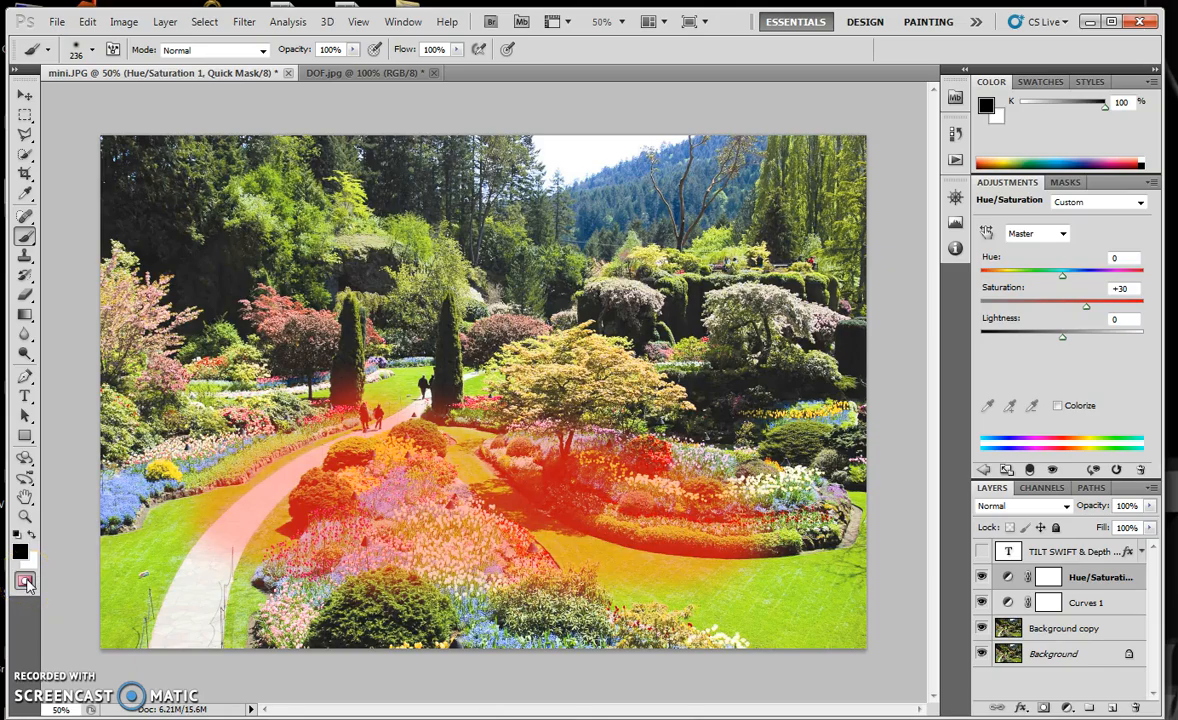
{"action": "left_click", "coordinate": [20, 550]}
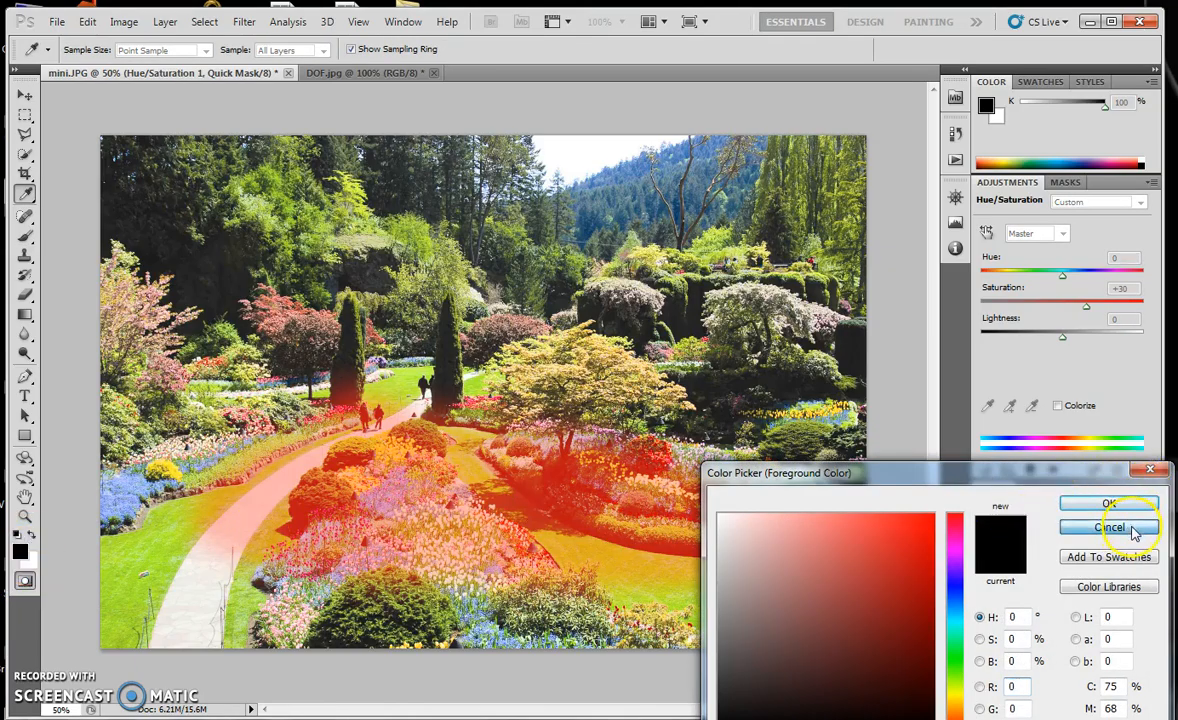
{"action": "left_click", "coordinate": [1108, 527]}
{"action": "left_click", "coordinate": [25, 581]}
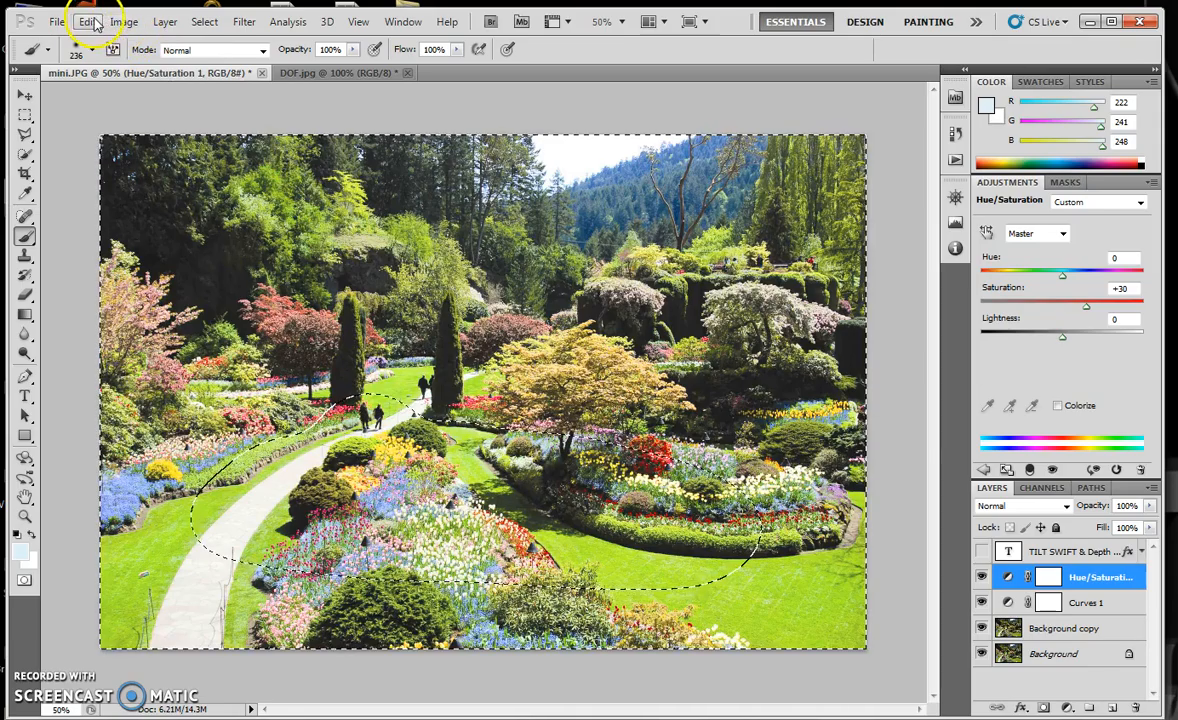
Step: Select the Background copy layer and open the Lens Blur filter for the selected area
{"action": "left_click", "coordinate": [243, 21]}
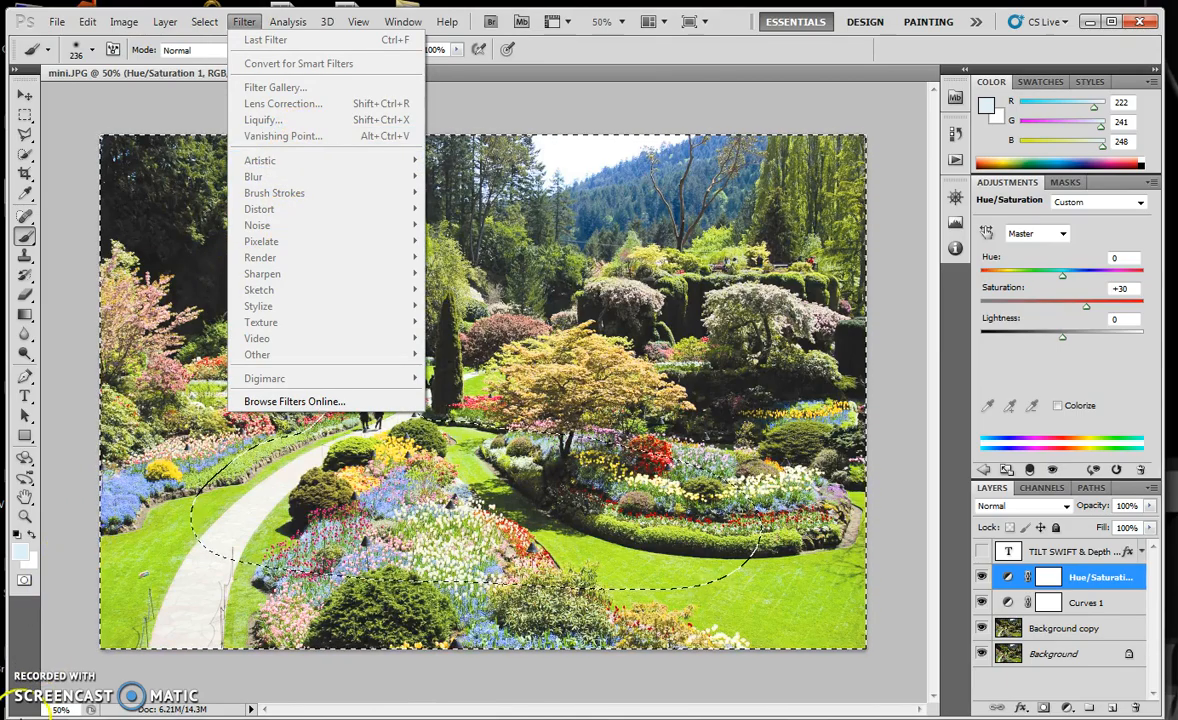
{"action": "left_click", "coordinate": [1077, 582]}
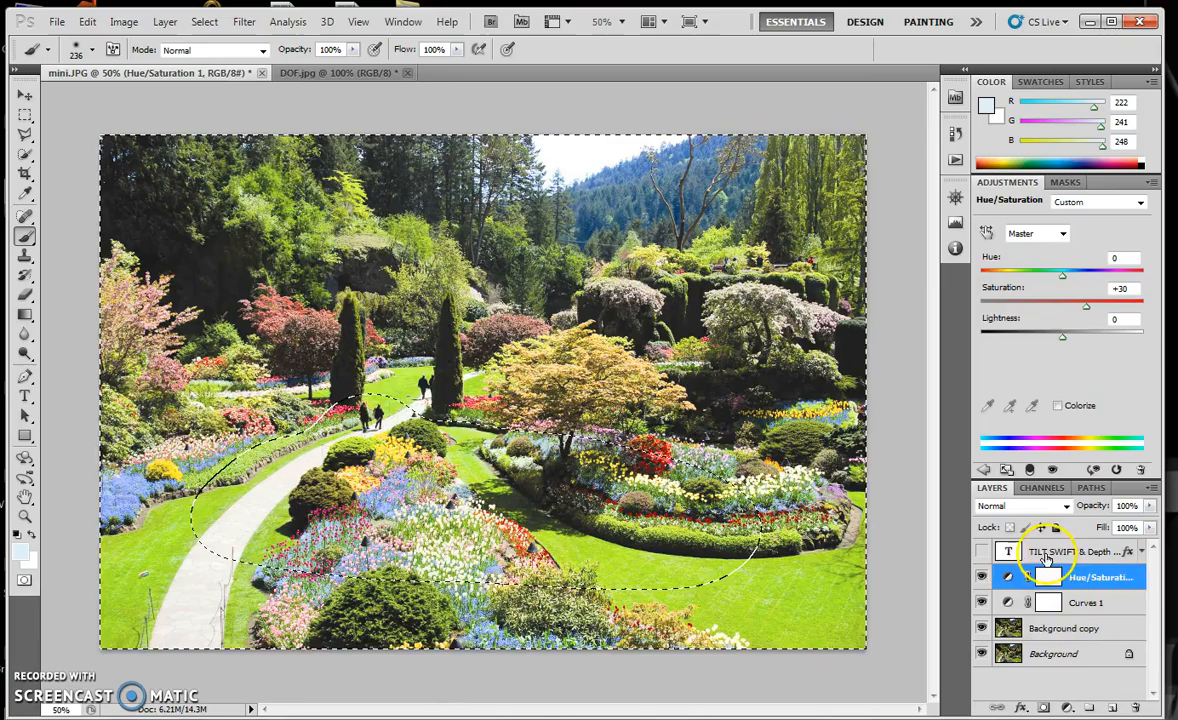
{"action": "left_click", "coordinate": [1042, 630]}
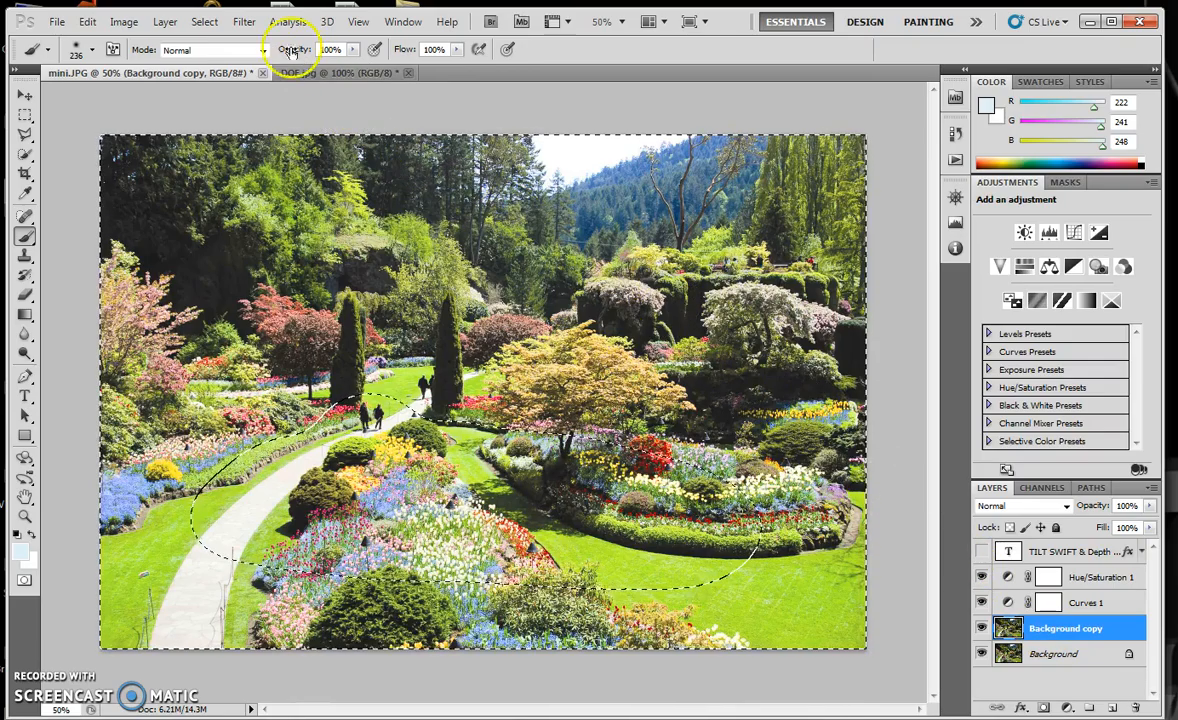
{"action": "left_click", "coordinate": [240, 24]}
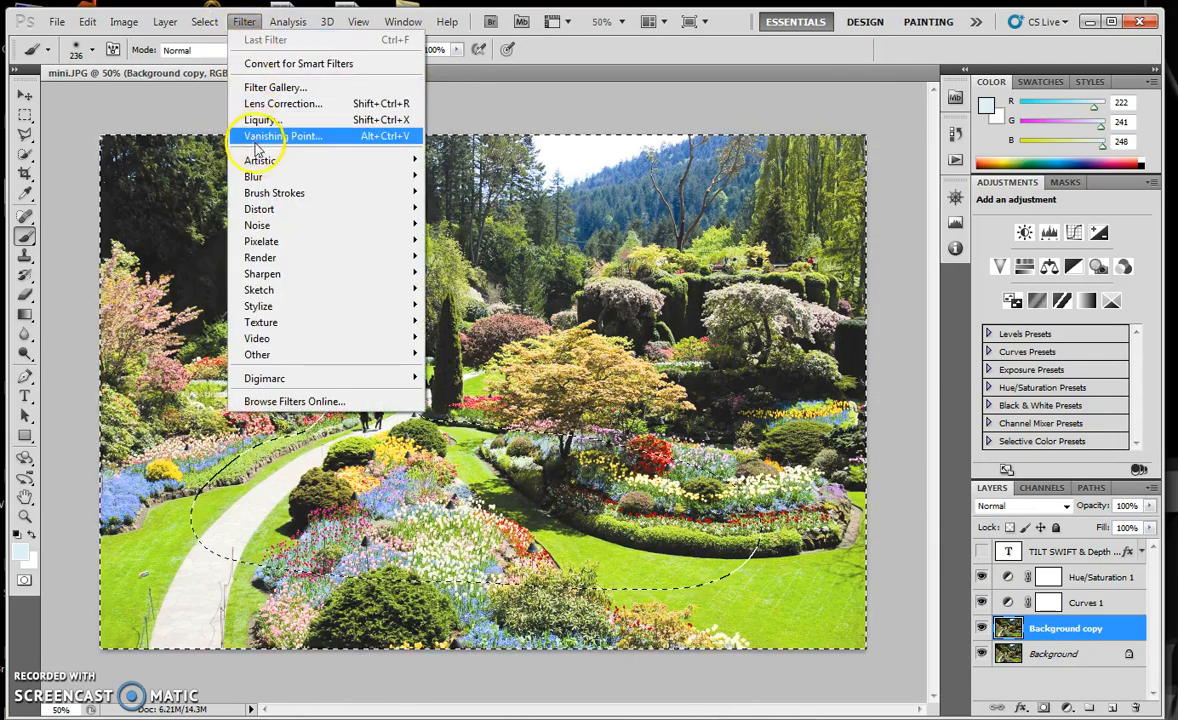
{"action": "mouse_move", "coordinate": [256, 177]}
{"action": "left_click", "coordinate": [466, 258]}
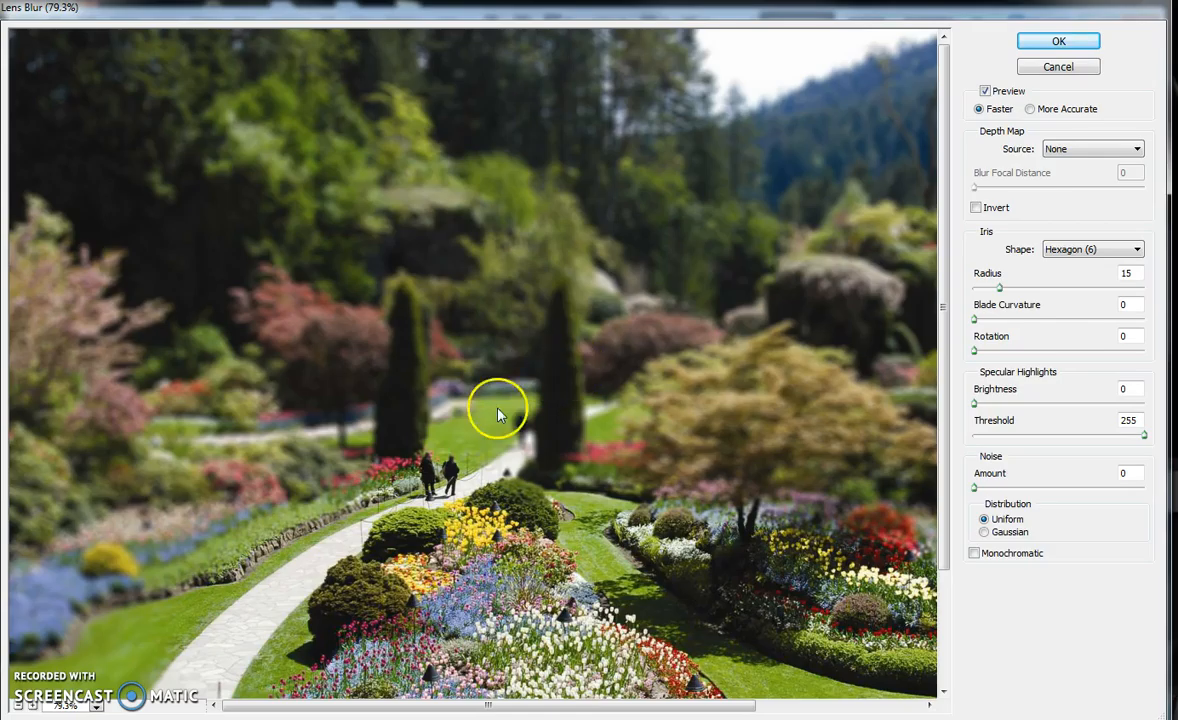
Step: Apply the Lens Blur with an iris radius of 14 and a specular highlight brightness of 10
{"action": "left_click_drag", "start_coordinate": [252, 705], "coordinate": [365, 705]}
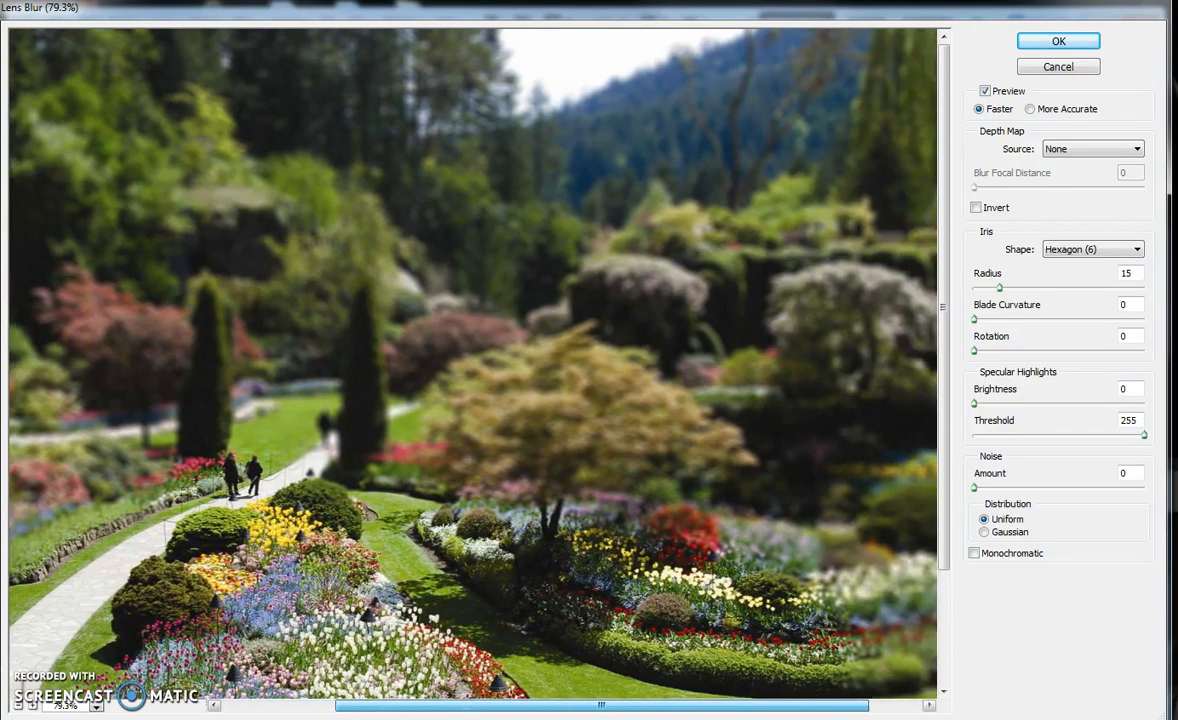
{"action": "left_click_drag", "start_coordinate": [945, 381], "coordinate": [926, 521]}
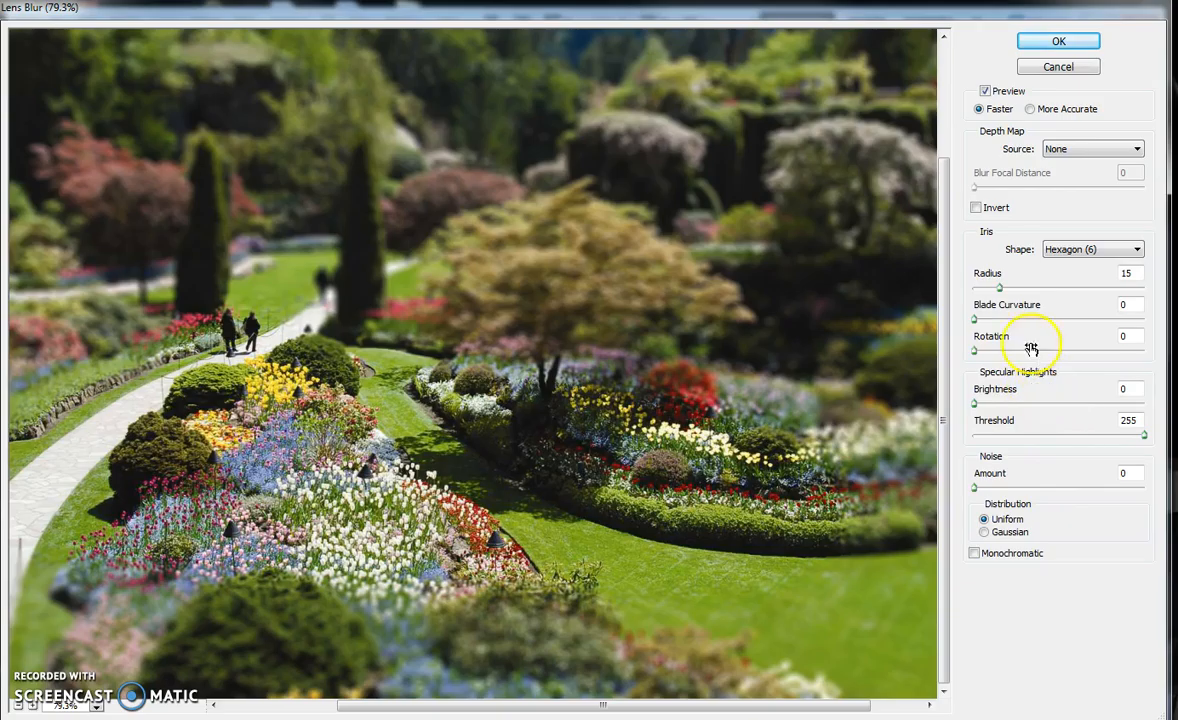
{"action": "left_click_drag", "start_coordinate": [1000, 288], "coordinate": [1030, 289]}
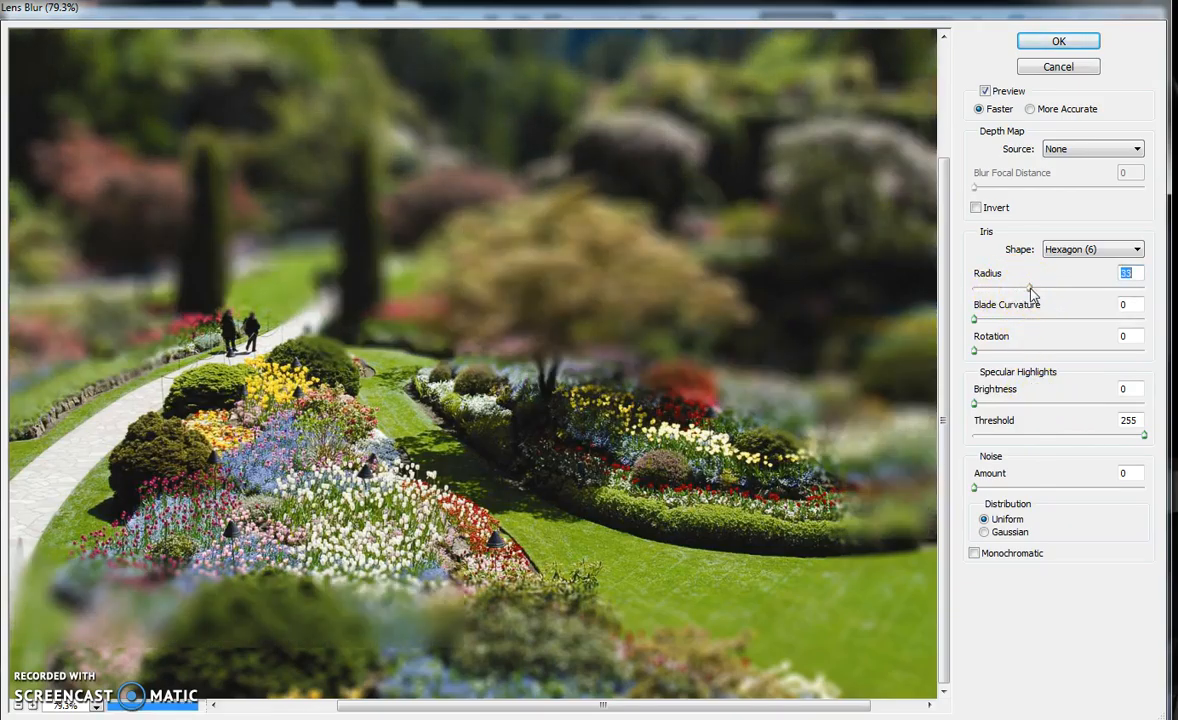
{"action": "left_click_drag", "start_coordinate": [1032, 292], "coordinate": [996, 289]}
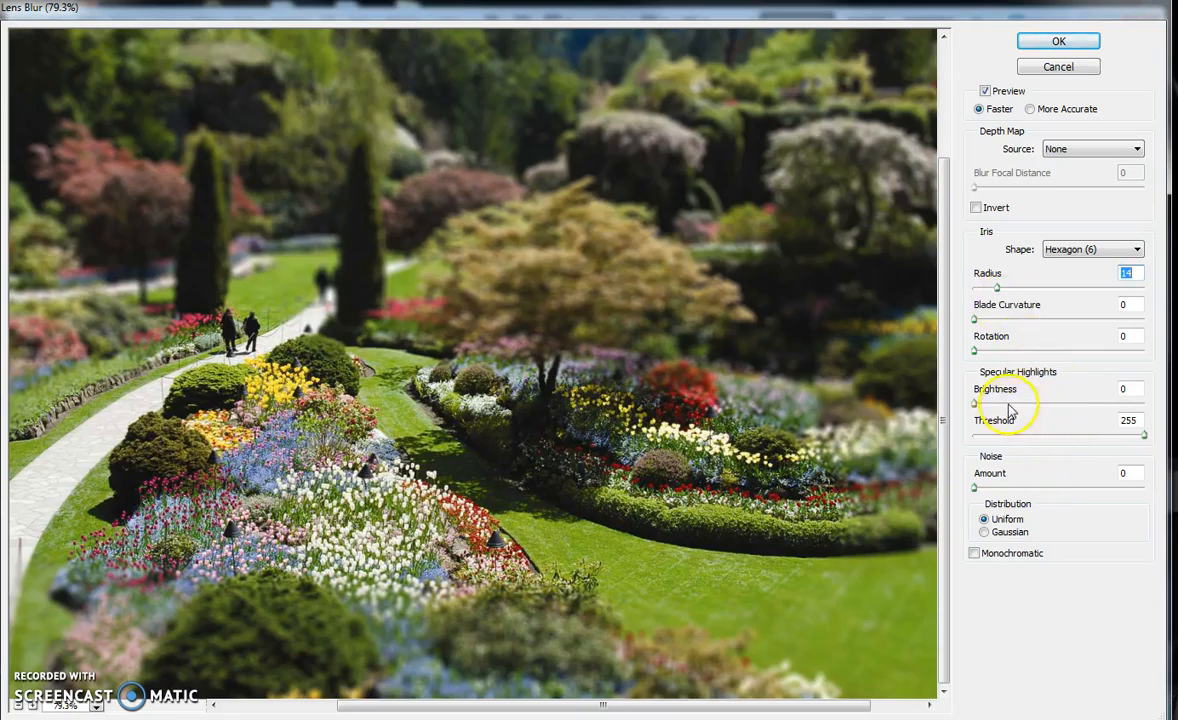
{"action": "left_click_drag", "start_coordinate": [977, 405], "coordinate": [994, 404]}
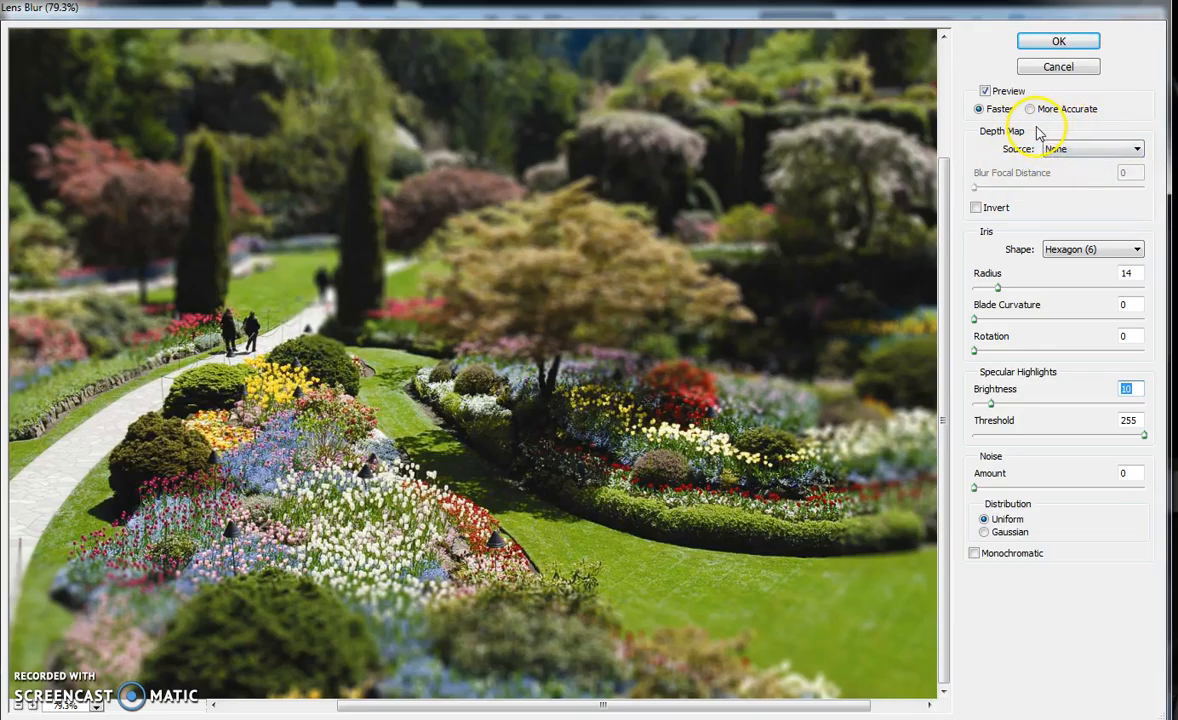
{"action": "left_click", "coordinate": [1060, 40]}
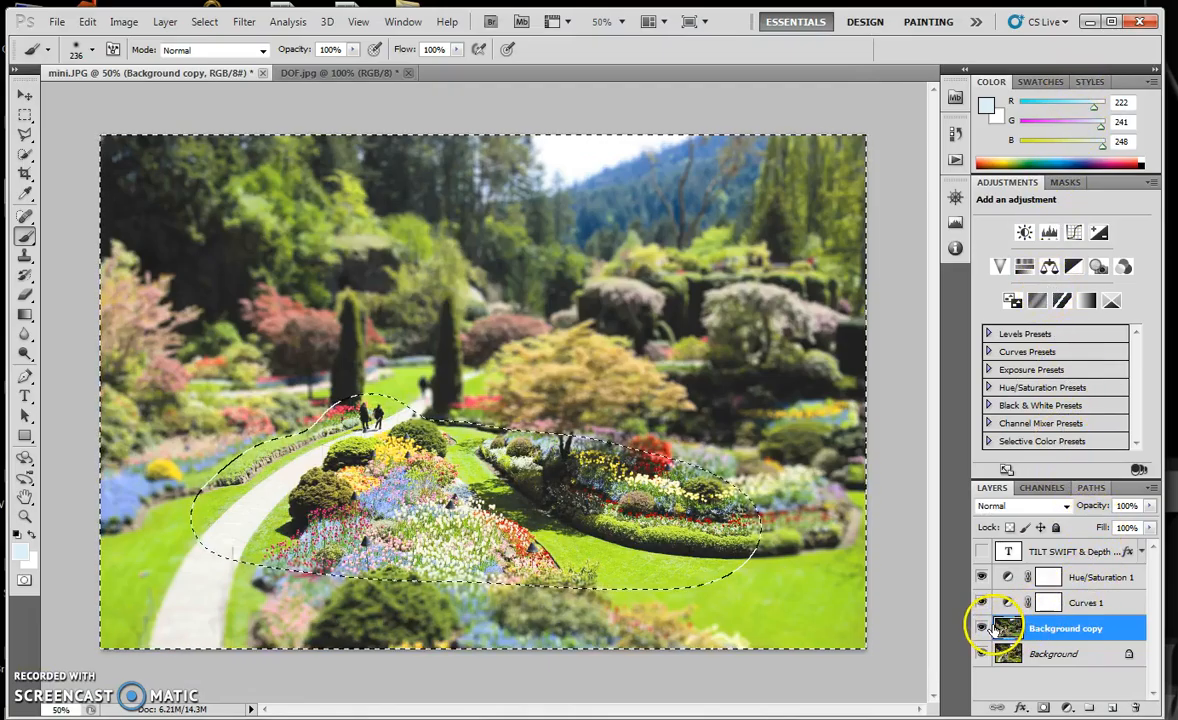
Step: Hide the original Background layer and merge the visible blurred copy with its adjustment layers
{"action": "mouse_move", "coordinate": [982, 628]}
{"action": "left_mouse_down"}
{"action": "mouse_move", "coordinate": [982, 579]}
{"action": "mouse_move", "coordinate": [982, 633]}
{"action": "left_mouse_up"}
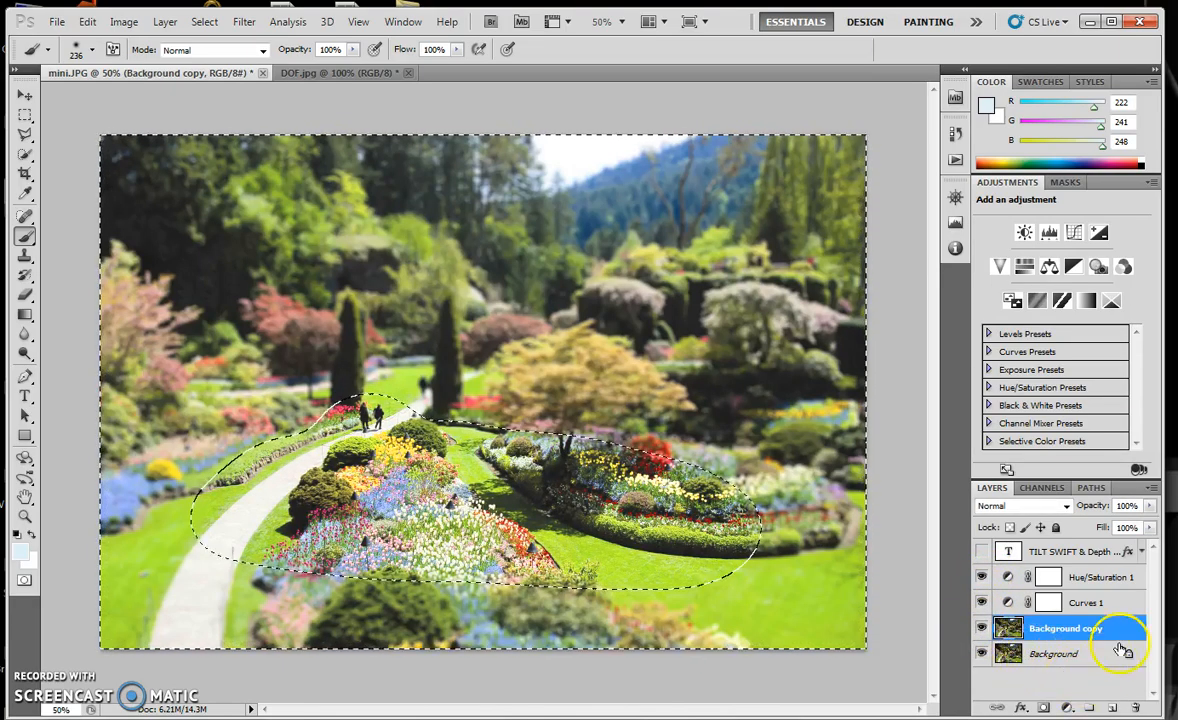
{"action": "left_click", "coordinate": [982, 655]}
{"action": "right_click", "coordinate": [1065, 626]}
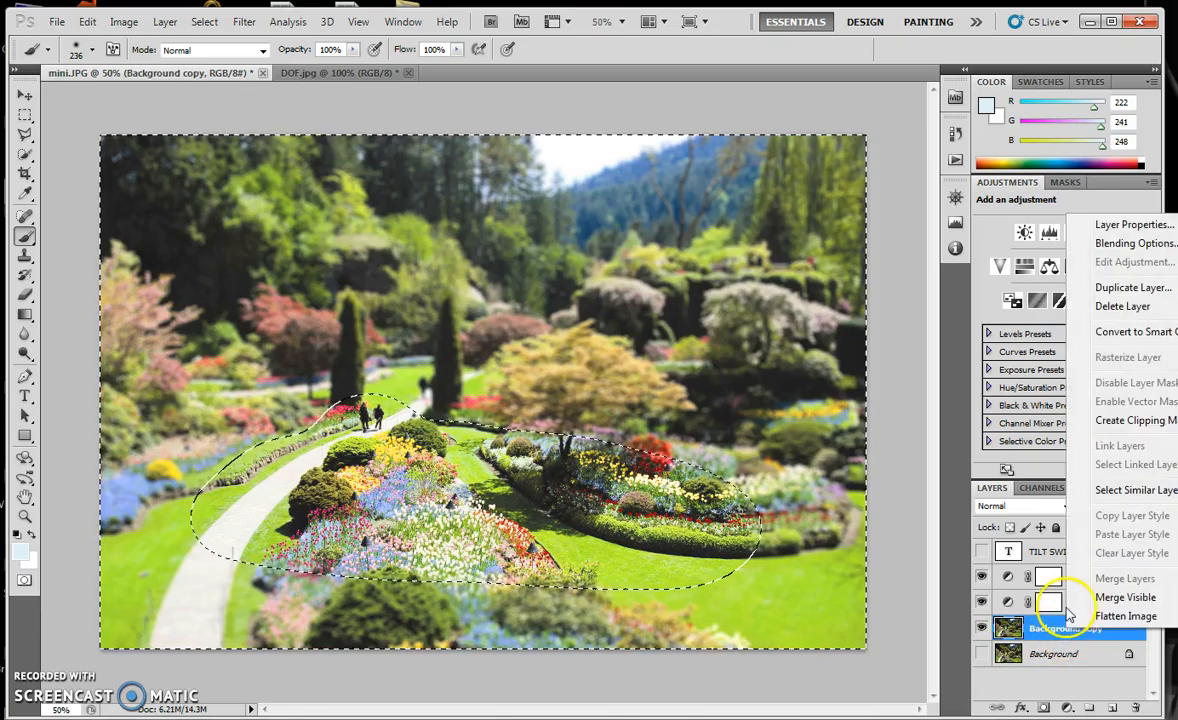
{"action": "left_click", "coordinate": [1125, 597]}
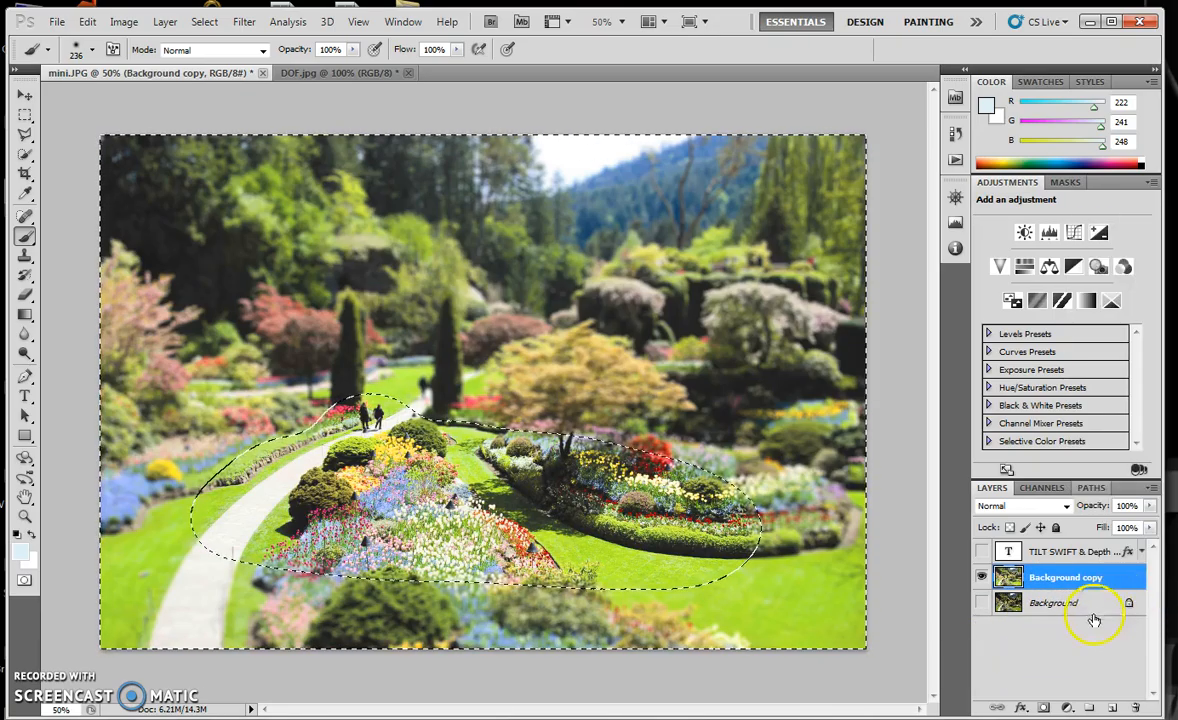
Step: Show the original Background layer again and toggle the merged layer's visibility to compare before and after
{"action": "left_click", "coordinate": [982, 578]}
{"action": "left_click", "coordinate": [982, 578]}
{"action": "left_click", "coordinate": [982, 578]}
{"action": "left_click", "coordinate": [982, 578]}
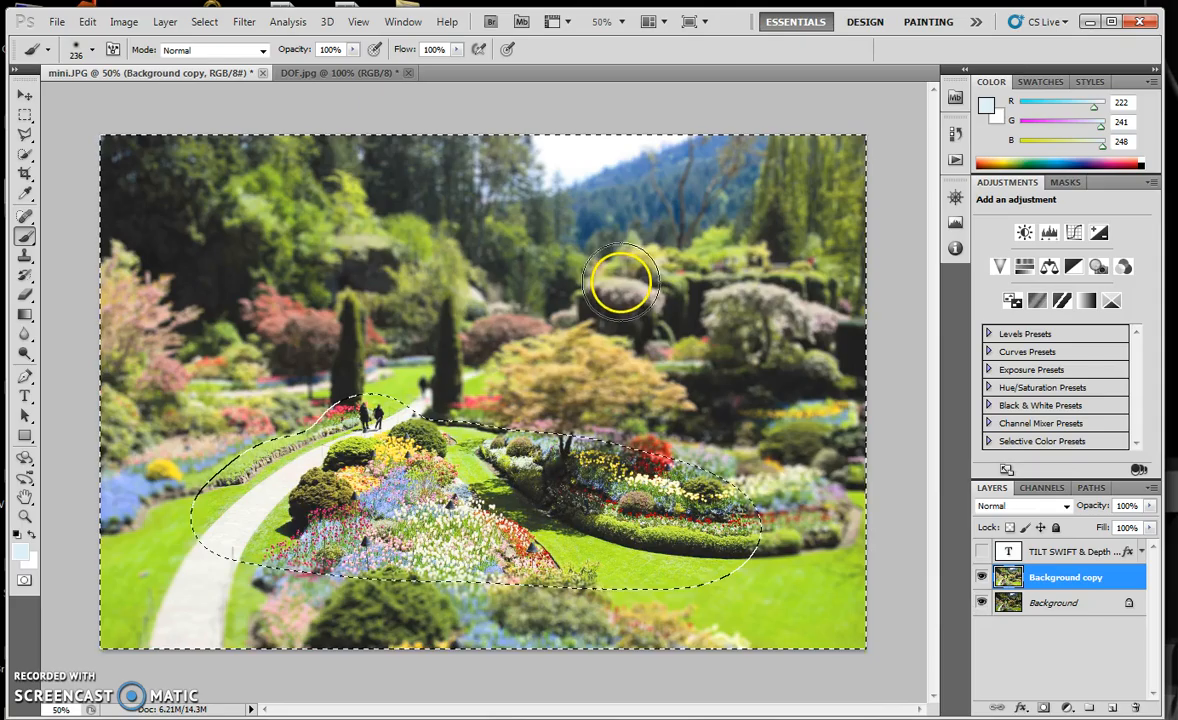
Step: In DOF.jpg, duplicate the Background layer and draw a black-to-white Quick Mask gradient from the photo's bottom edge up to the tree line
{"action": "left_click", "coordinate": [303, 75]}
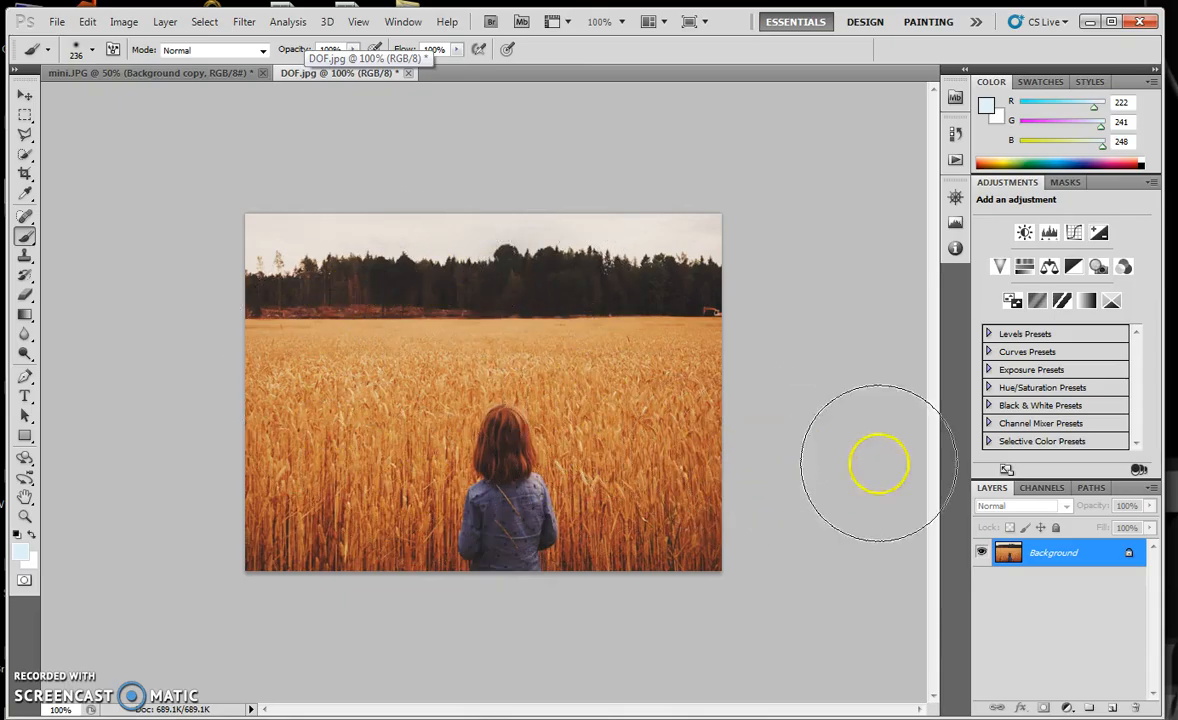
{"action": "left_click_drag", "start_coordinate": [1070, 555], "coordinate": [1113, 708]}
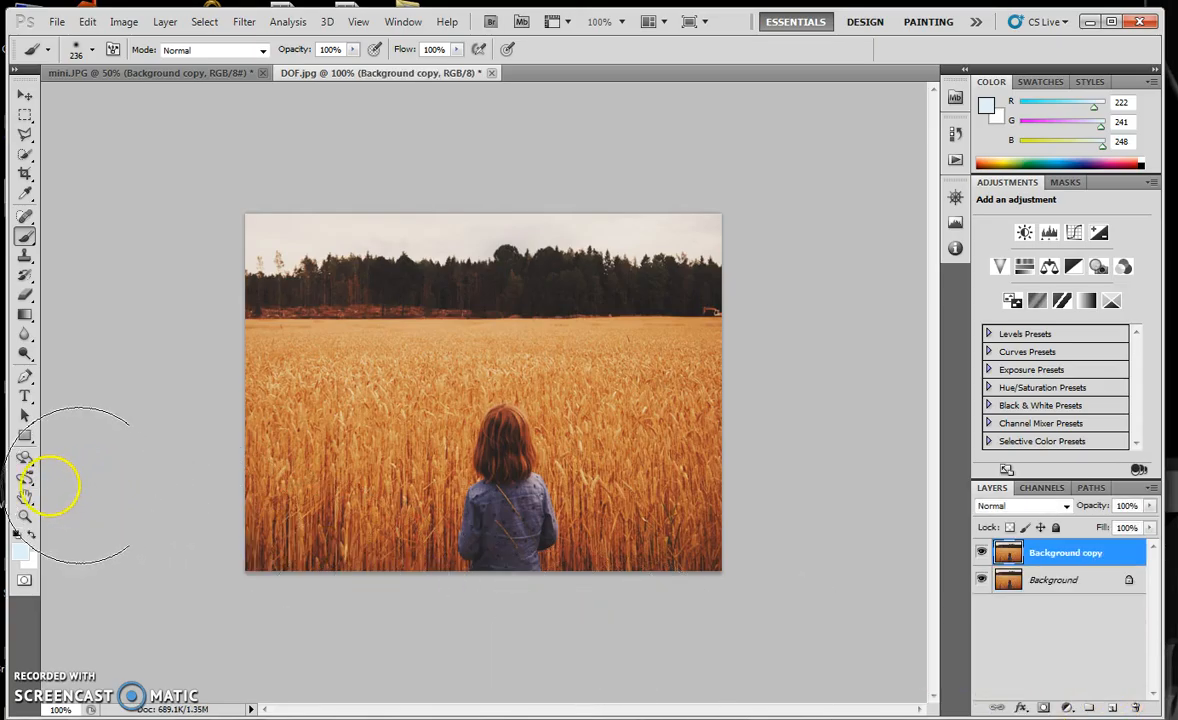
{"action": "left_click", "coordinate": [25, 580]}
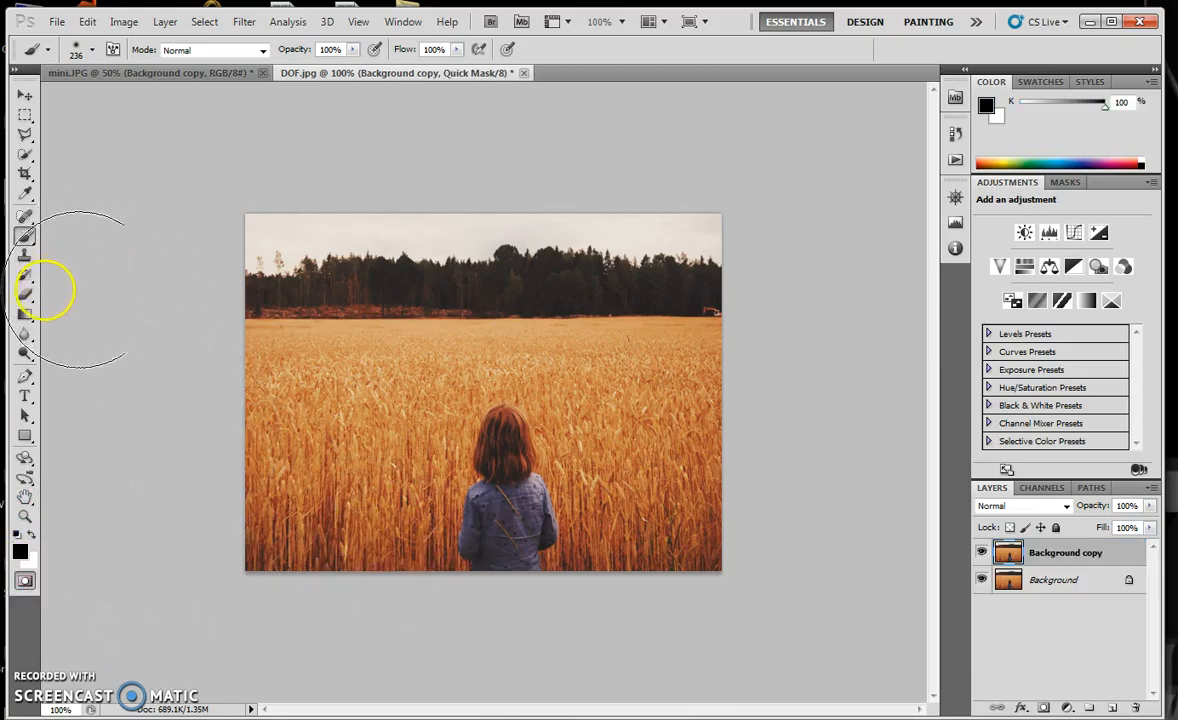
{"action": "left_click", "coordinate": [28, 316]}
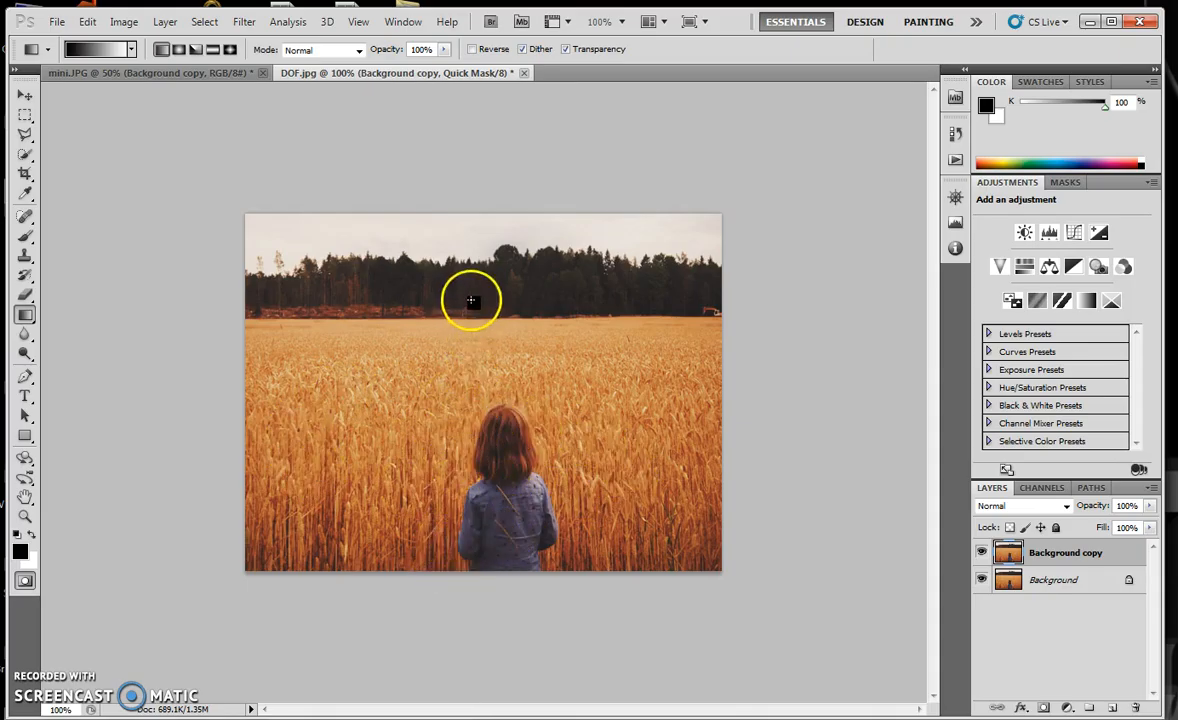
{"action": "left_click_drag", "start_coordinate": [448, 568], "coordinate": [455, 271]}
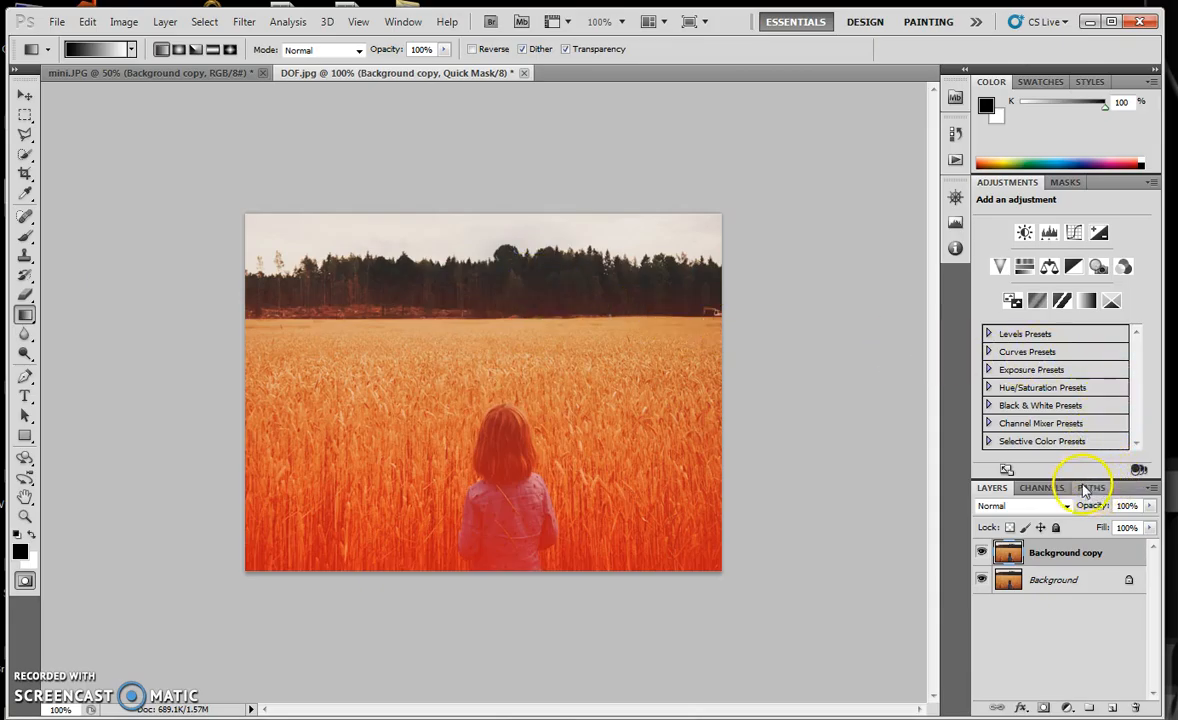
Step: Show the Quick Mask channel and select the girl's whole figure with the Quick Selection tool
{"action": "left_click", "coordinate": [1045, 488]}
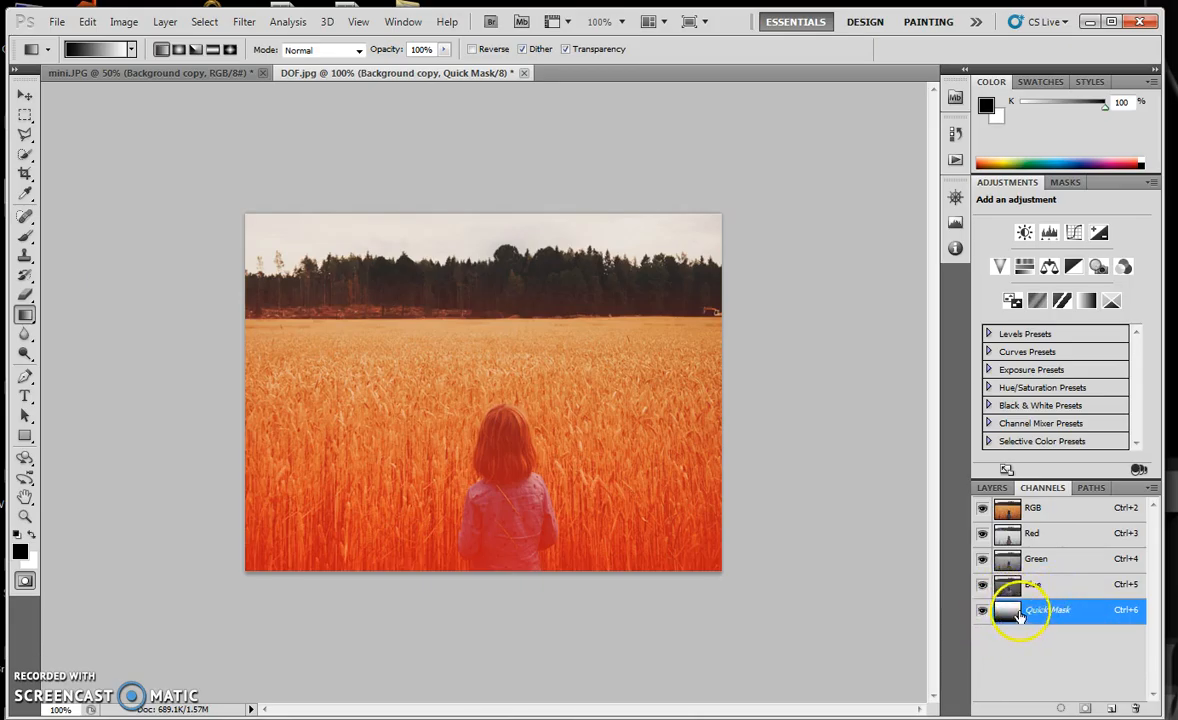
{"action": "left_click_drag", "start_coordinate": [1025, 622], "coordinate": [1018, 596]}
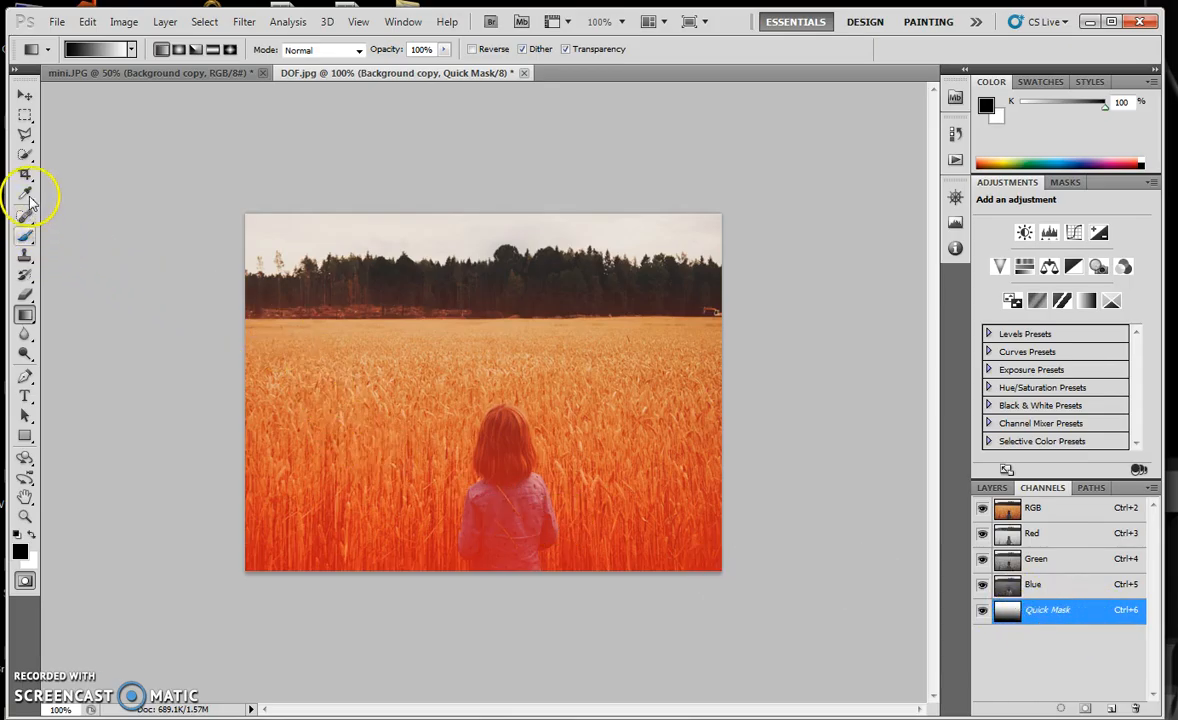
{"action": "left_click", "coordinate": [26, 154]}
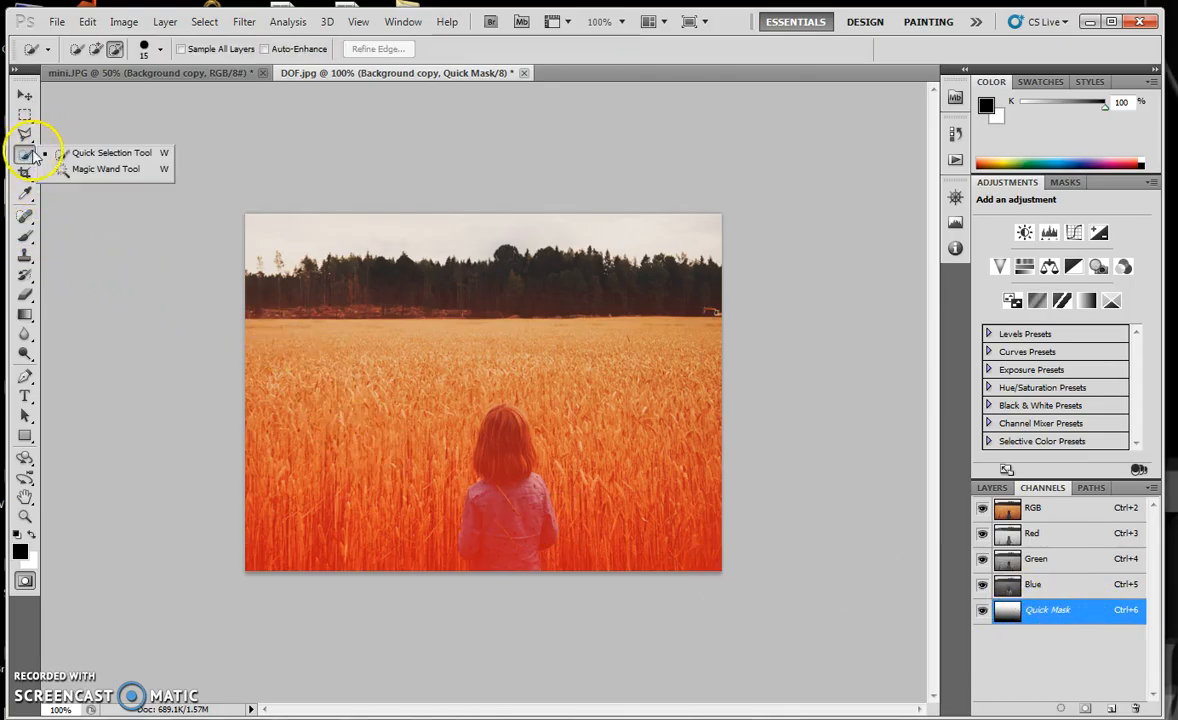
{"action": "left_click", "coordinate": [68, 156]}
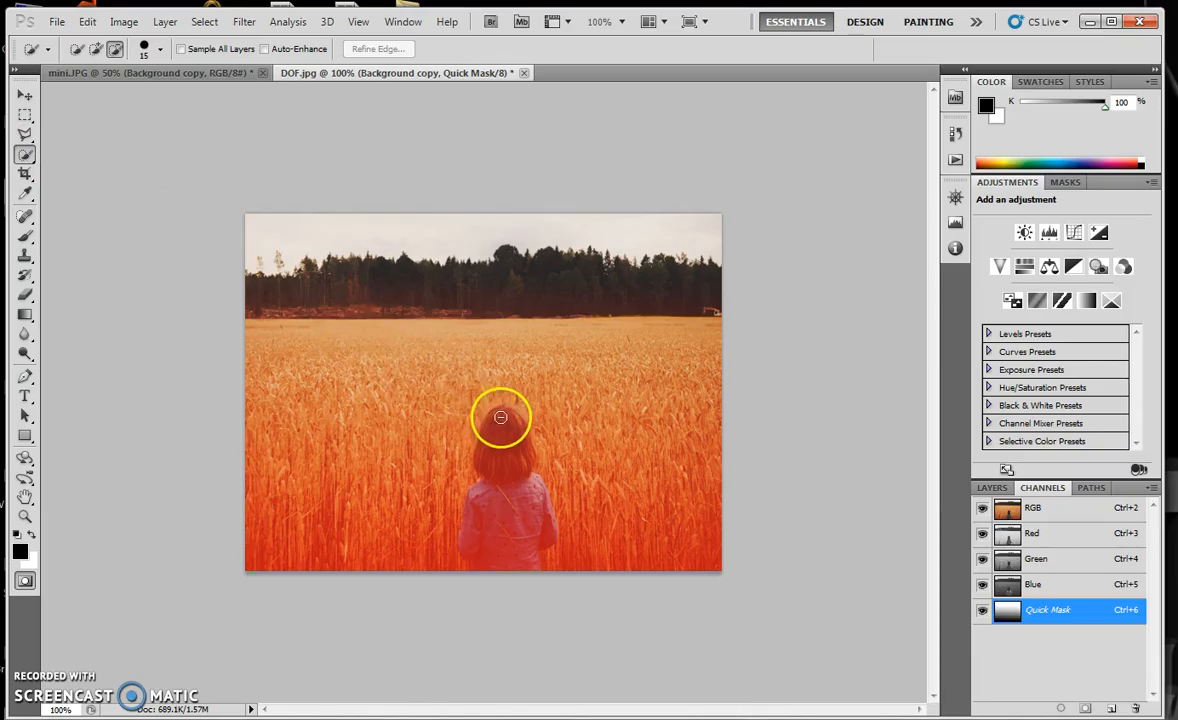
{"action": "mouse_move", "coordinate": [504, 462]}
{"action": "left_mouse_down"}
{"action": "mouse_move", "coordinate": [515, 517]}
{"action": "mouse_move", "coordinate": [492, 552]}
{"action": "mouse_move", "coordinate": [481, 538]}
{"action": "left_mouse_up"}
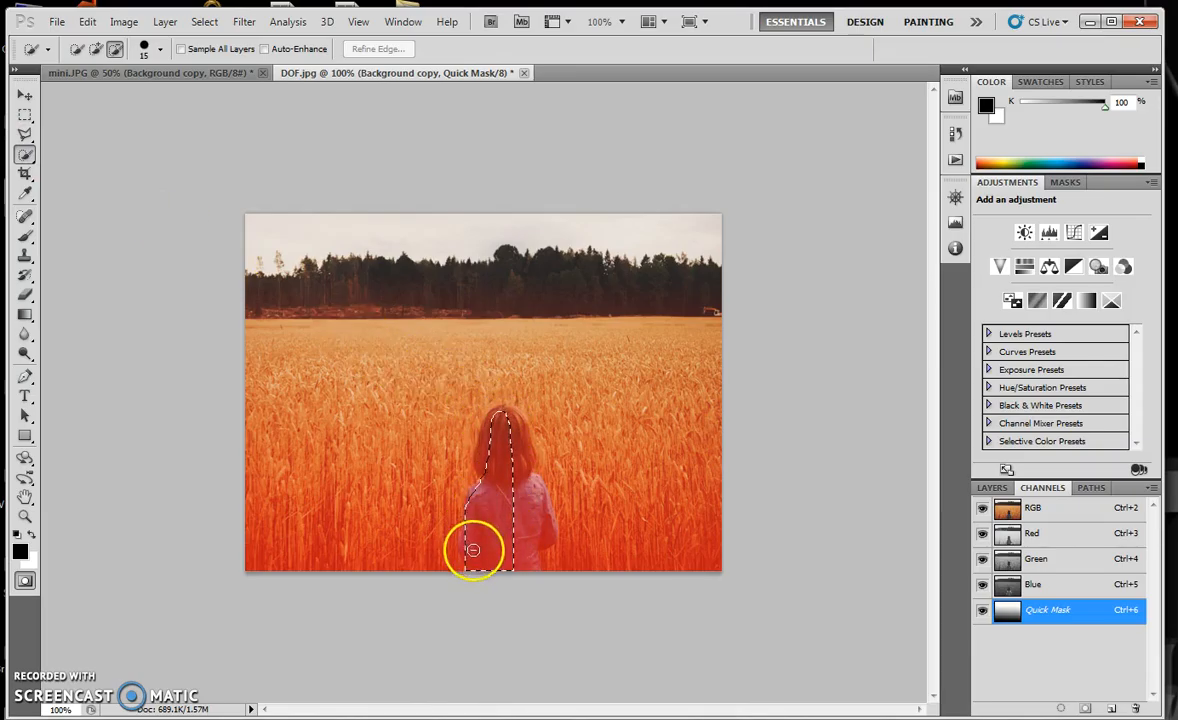
{"action": "mouse_move", "coordinate": [537, 537]}
{"action": "left_mouse_down"}
{"action": "mouse_move", "coordinate": [547, 518]}
{"action": "mouse_move", "coordinate": [529, 470]}
{"action": "left_mouse_up"}
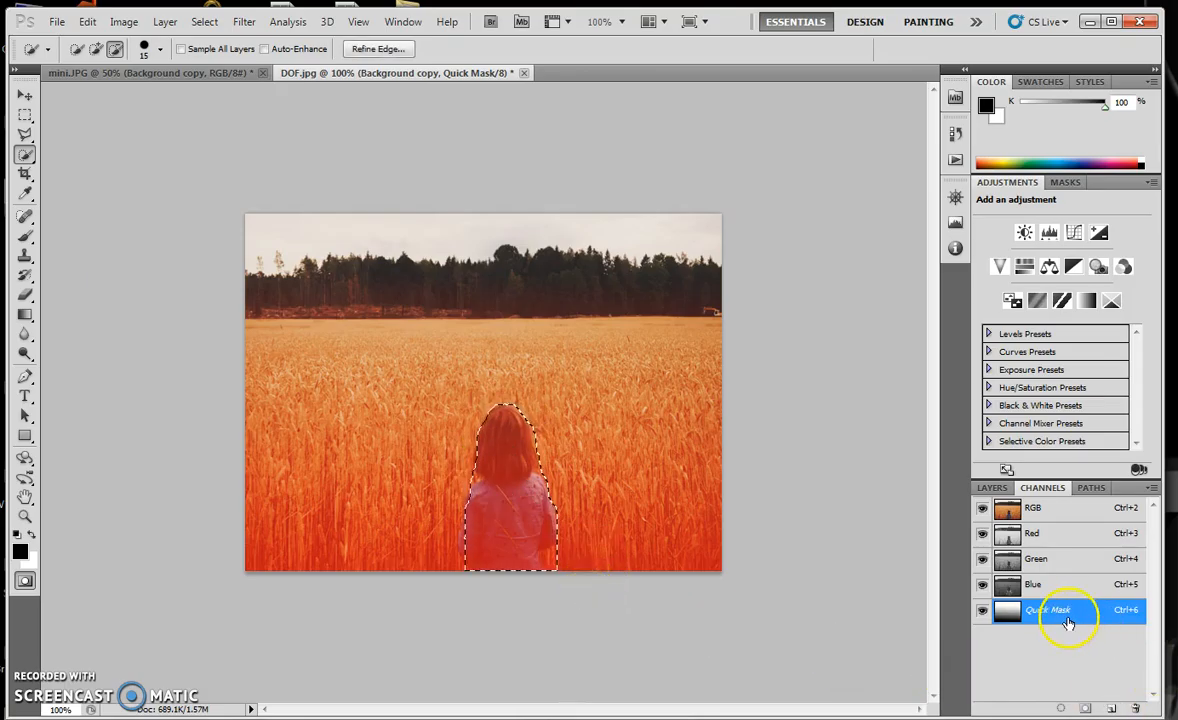
Step: Fill the girl's selection with black at 100% opacity in the Quick Mask, and deselect it
{"action": "left_click", "coordinate": [88, 22]}
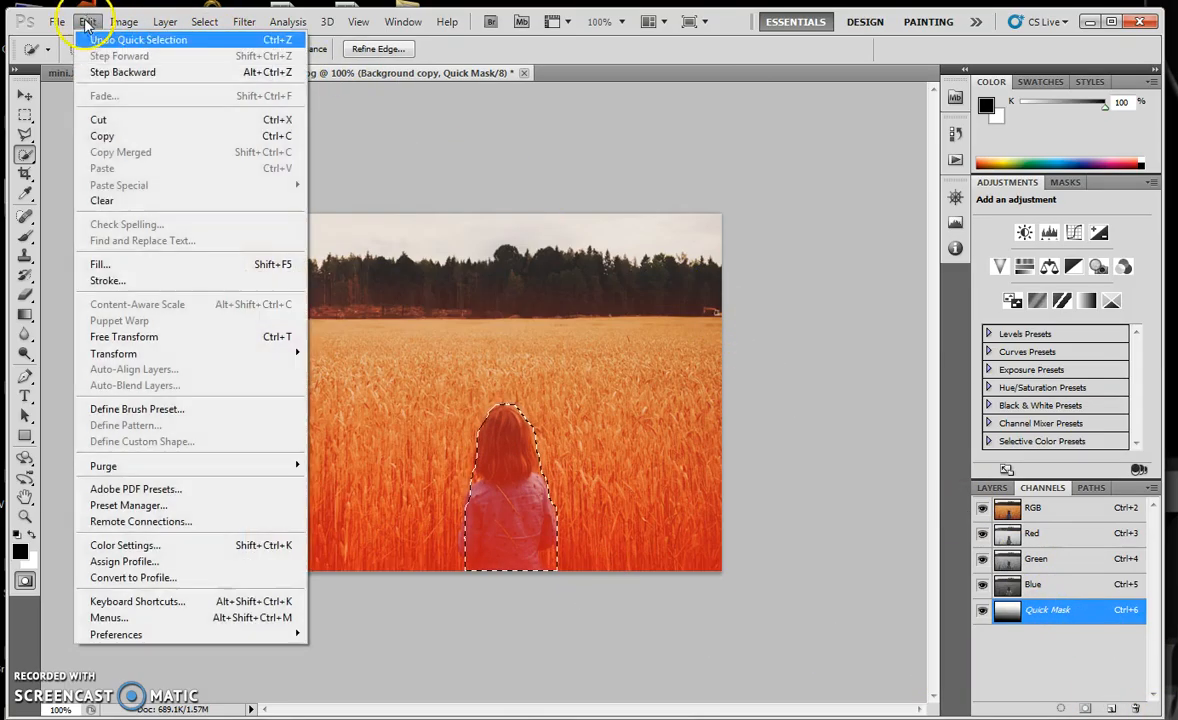
{"action": "left_click", "coordinate": [123, 264]}
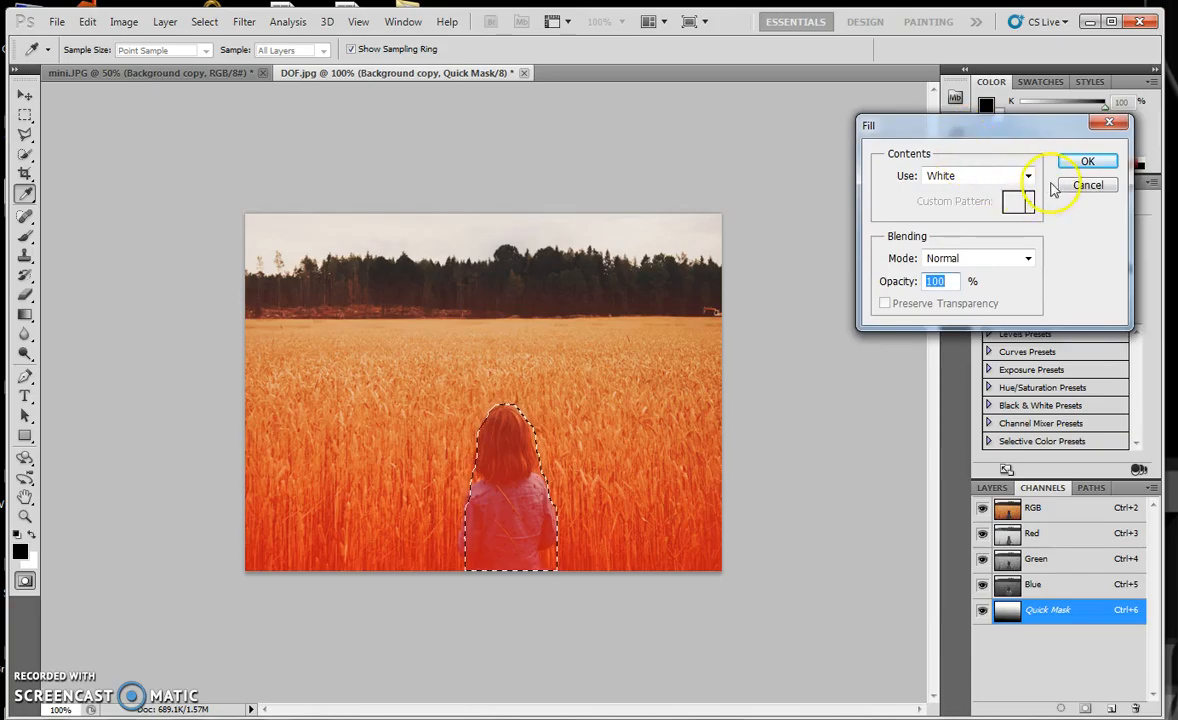
{"action": "left_click", "coordinate": [1027, 176]}
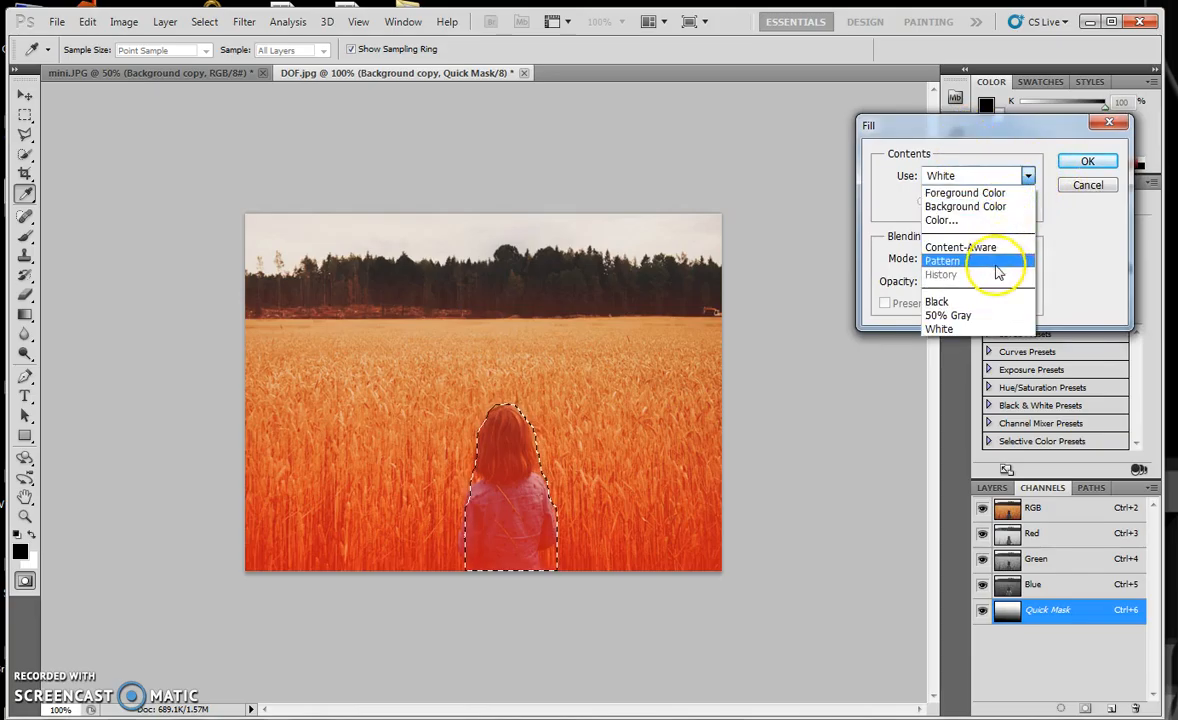
{"action": "left_click", "coordinate": [997, 302]}
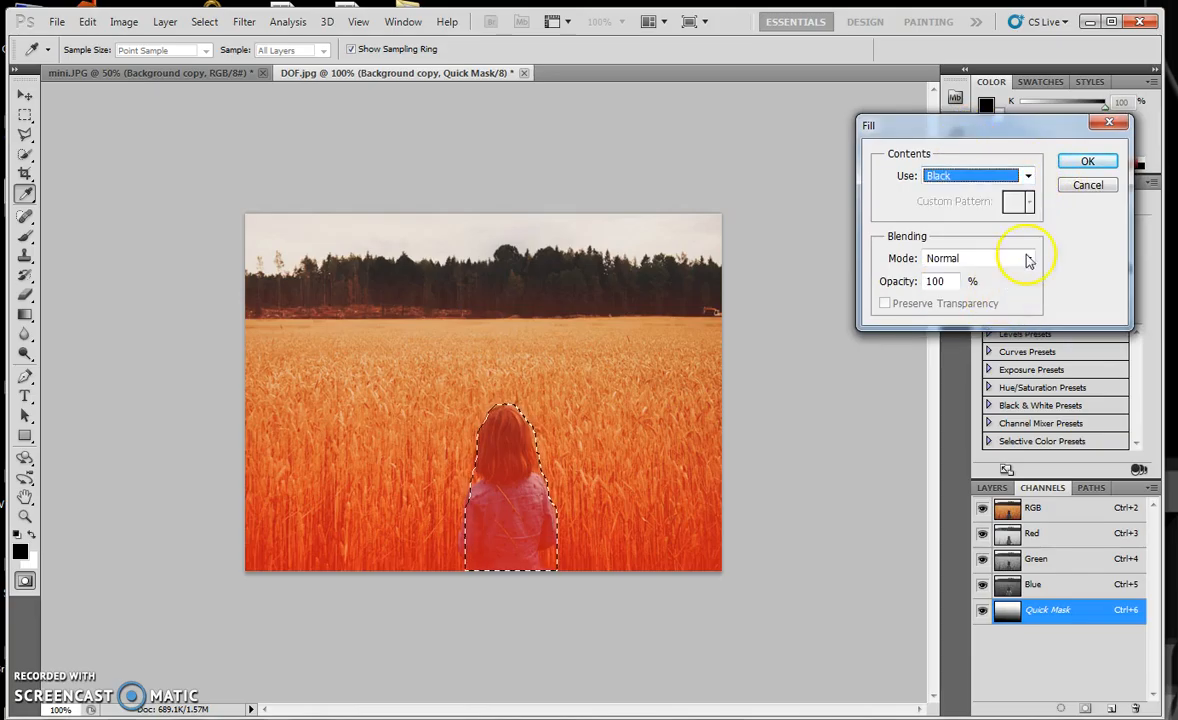
{"action": "left_click", "coordinate": [1087, 161]}
{"action": "key", "text": "w"}
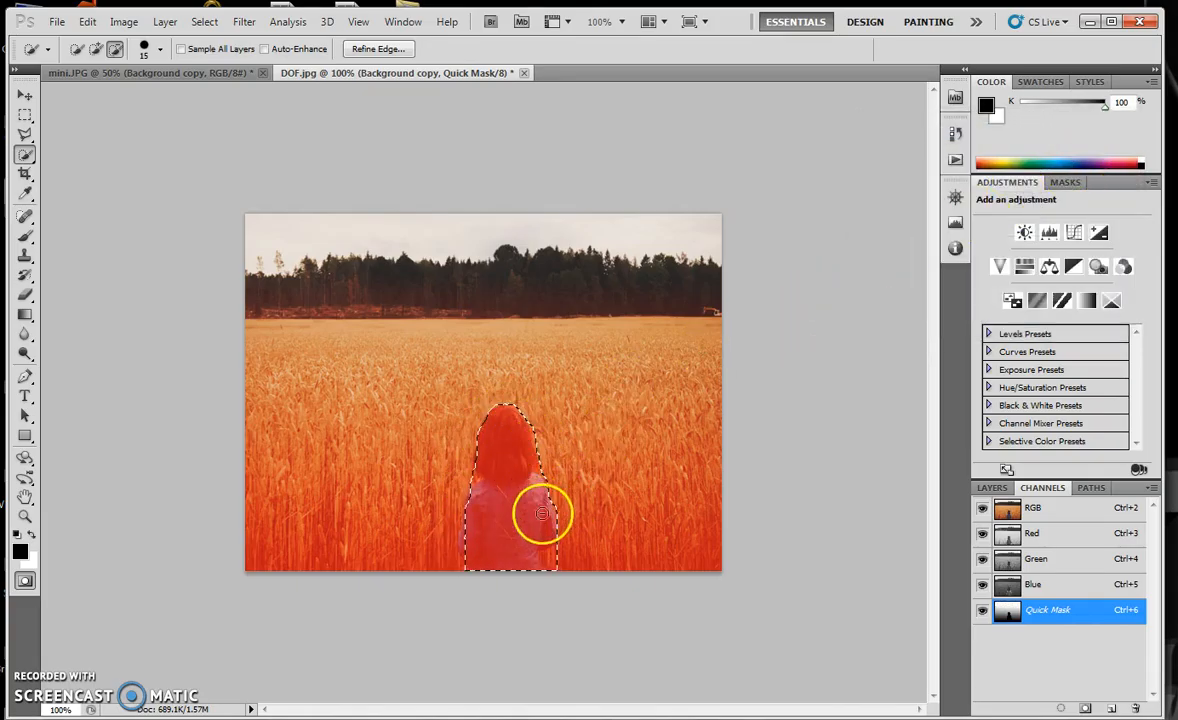
{"action": "left_click", "coordinate": [201, 21]}
{"action": "left_click", "coordinate": [221, 56]}
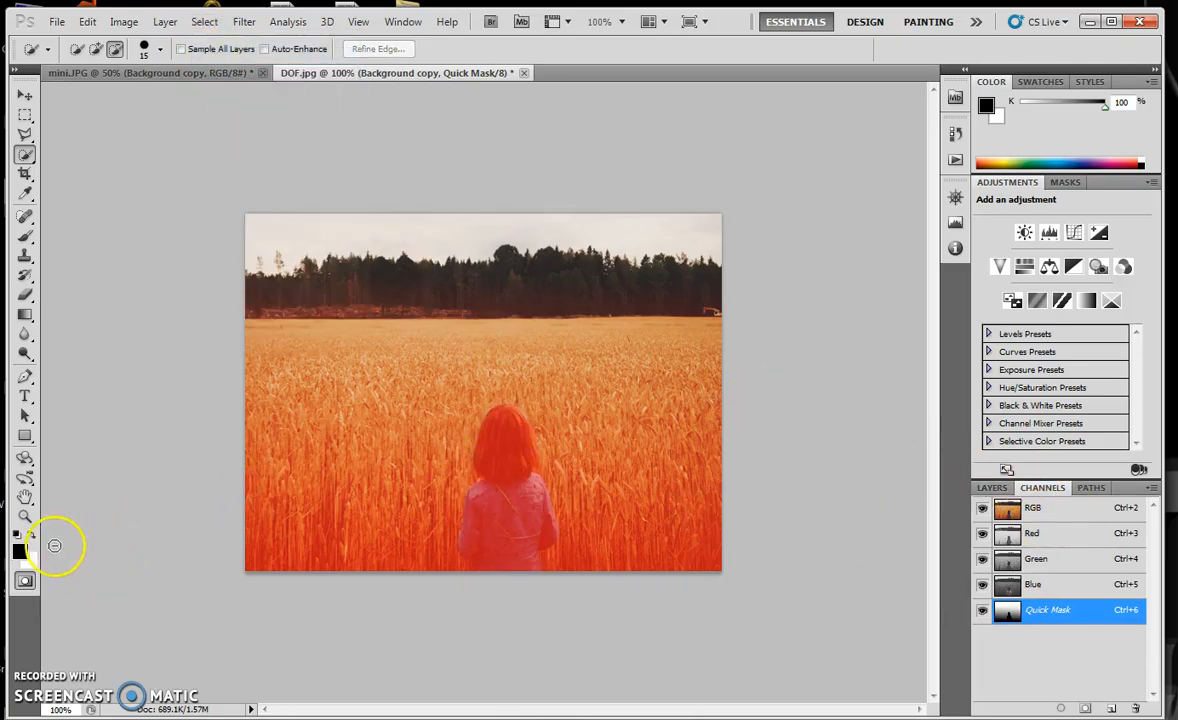
Step: Leave Quick Mask mode to check the selection outline around the background, and return to the mask
{"action": "left_click", "coordinate": [25, 581]}
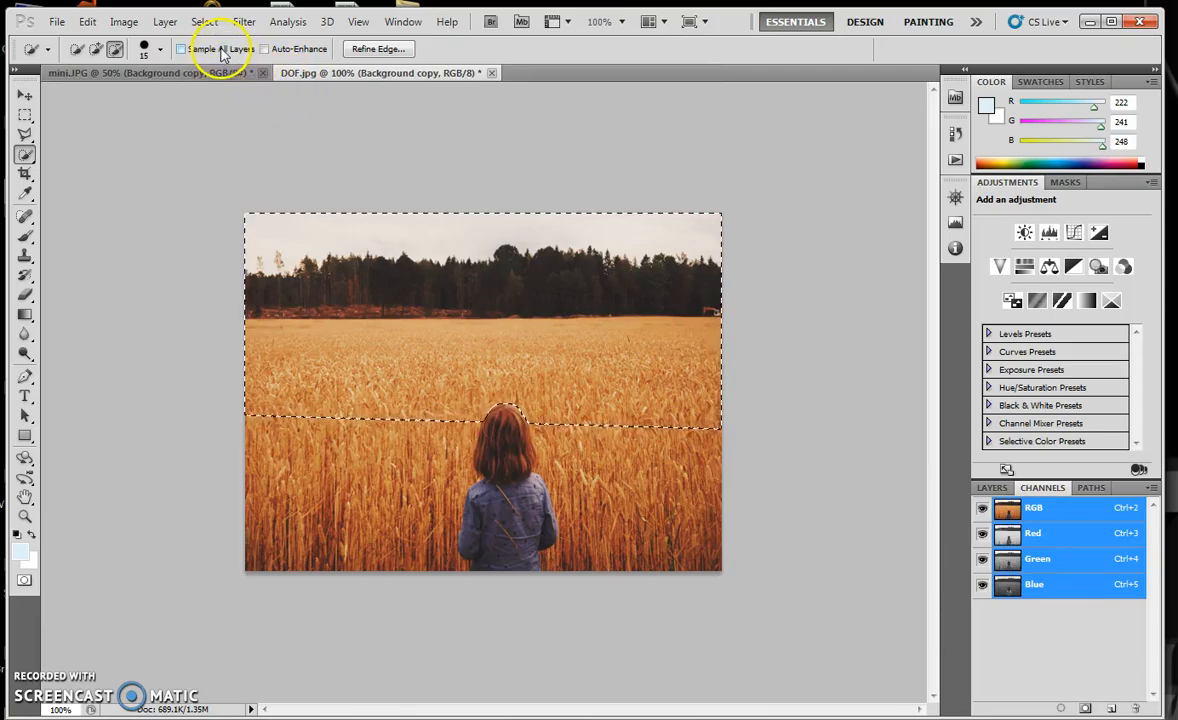
{"action": "left_click", "coordinate": [24, 580]}
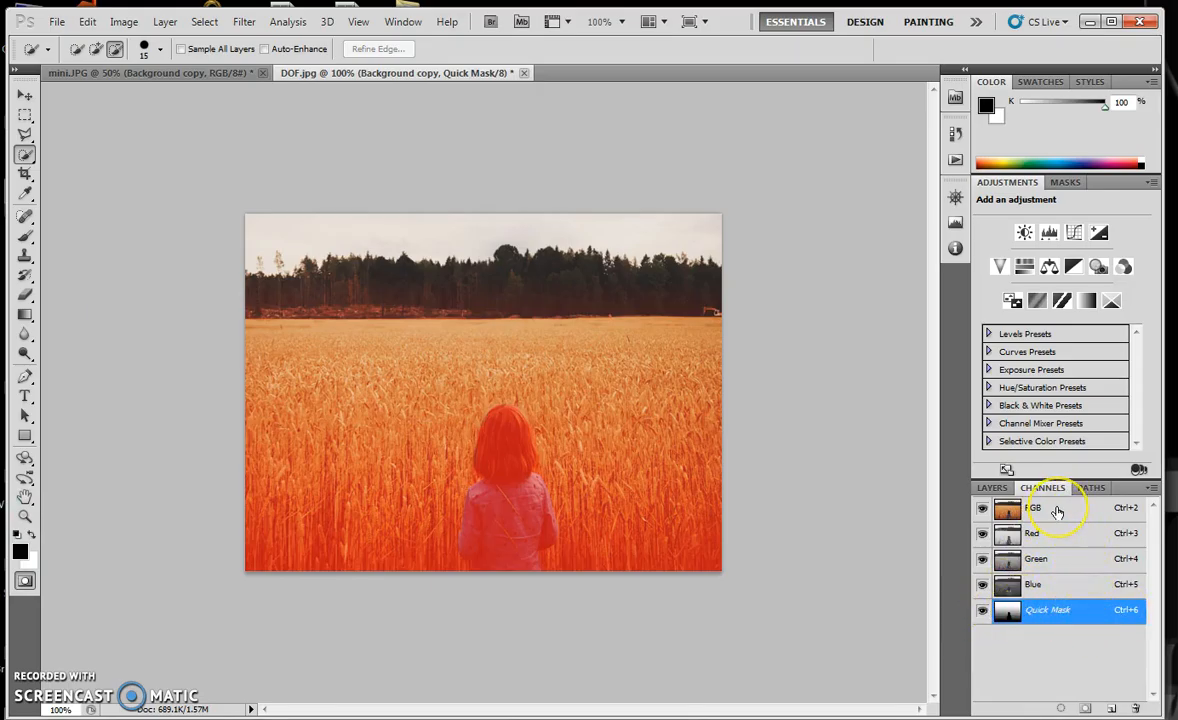
Step: Target the RGB composite channel and open the Lens Blur filter with Quick Mask as the depth map source
{"action": "left_click", "coordinate": [1057, 510]}
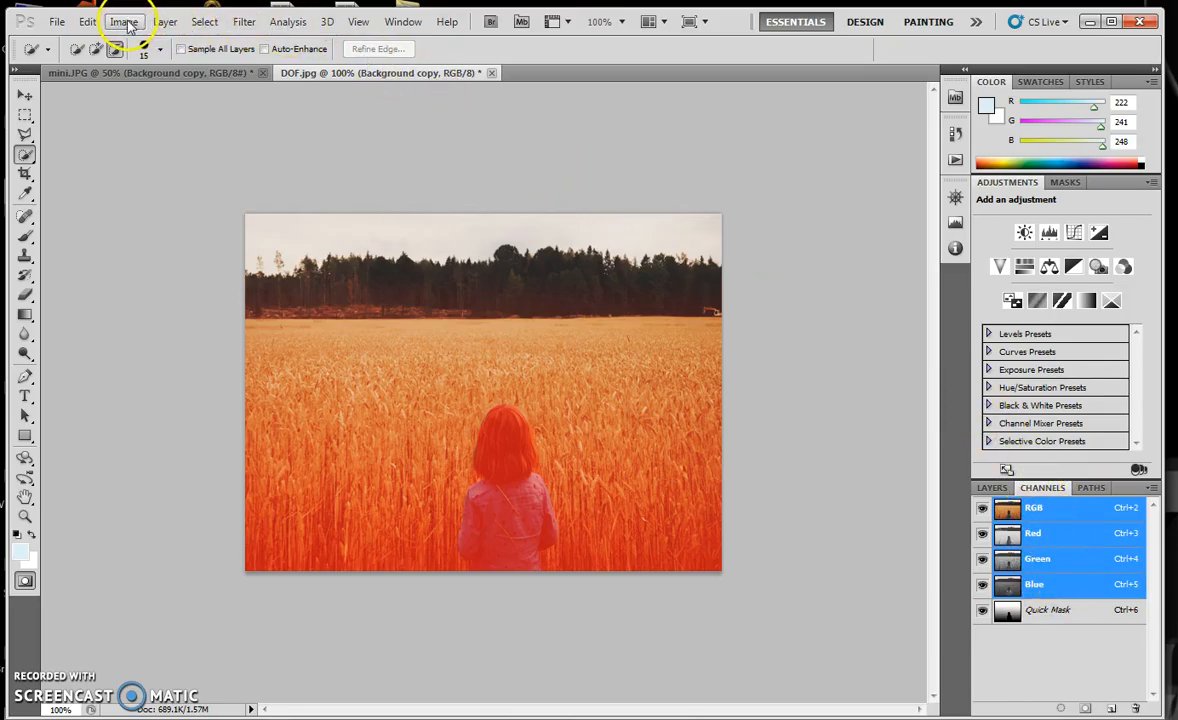
{"action": "left_click", "coordinate": [244, 23]}
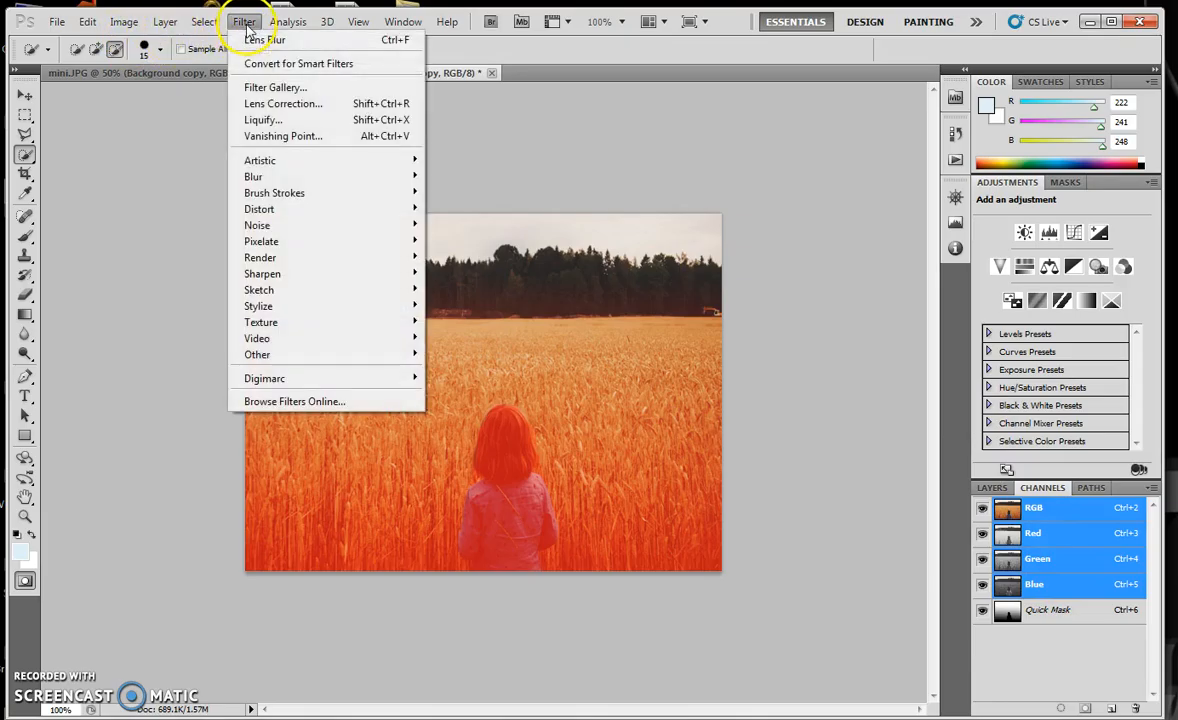
{"action": "mouse_move", "coordinate": [248, 177]}
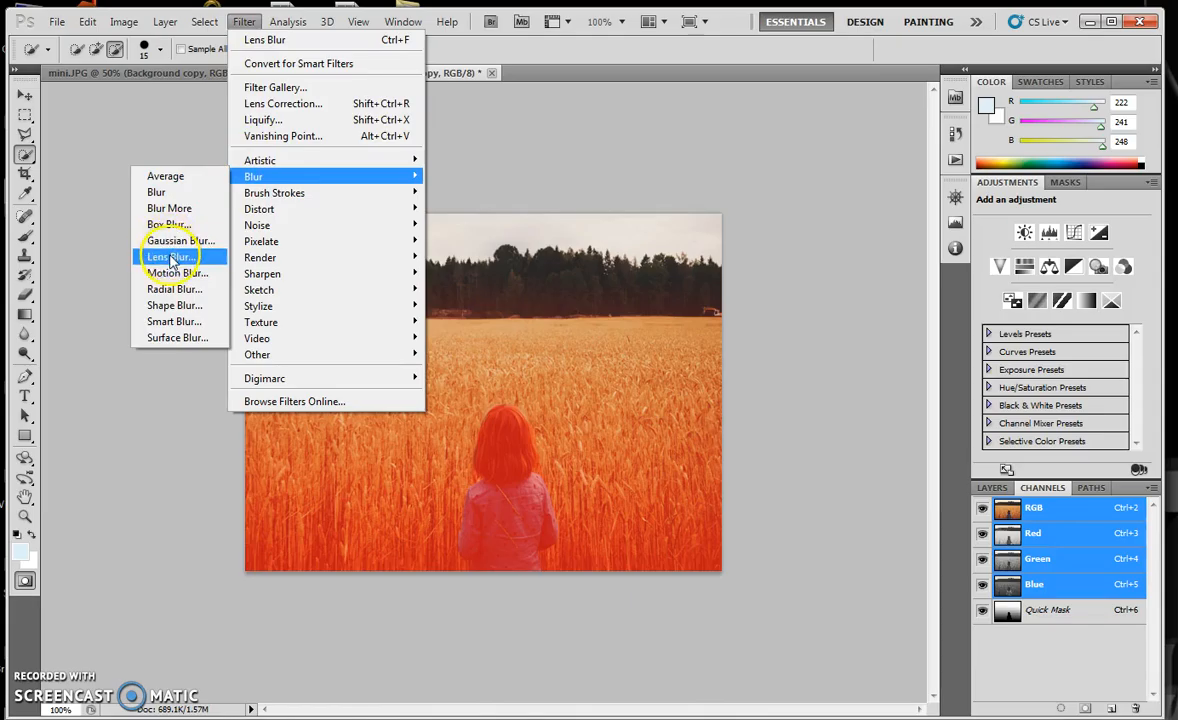
{"action": "left_click", "coordinate": [174, 256]}
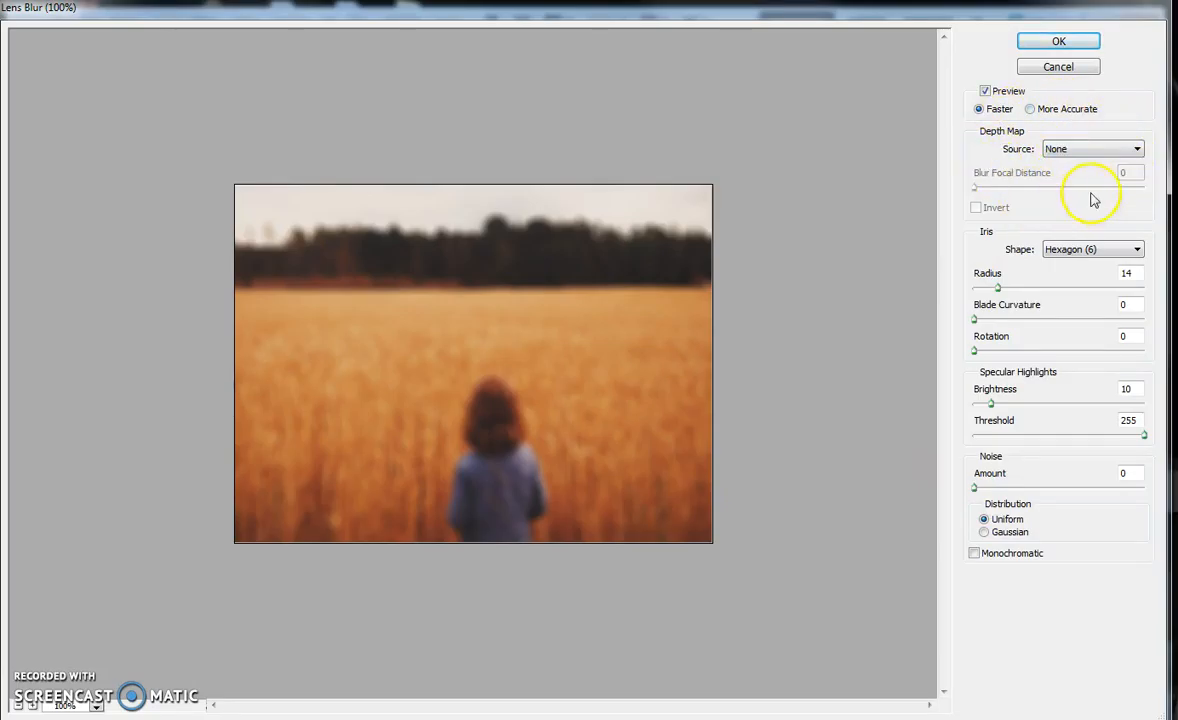
{"action": "left_click", "coordinate": [1108, 151]}
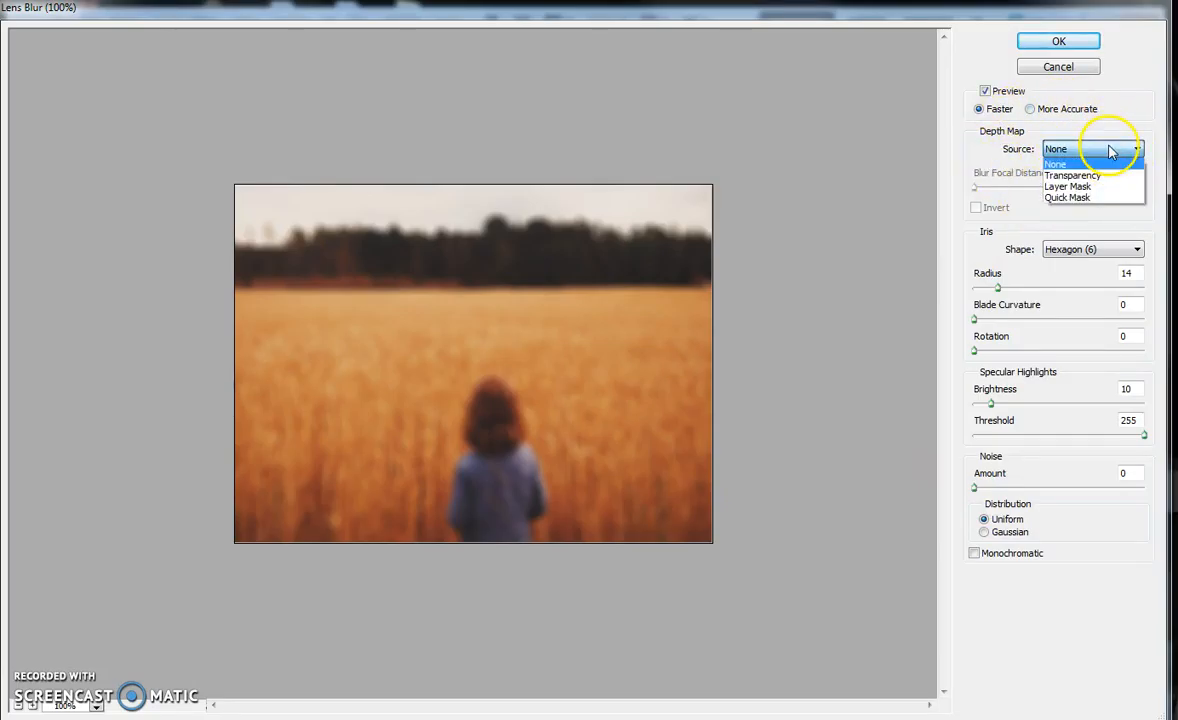
{"action": "left_click", "coordinate": [1090, 198]}
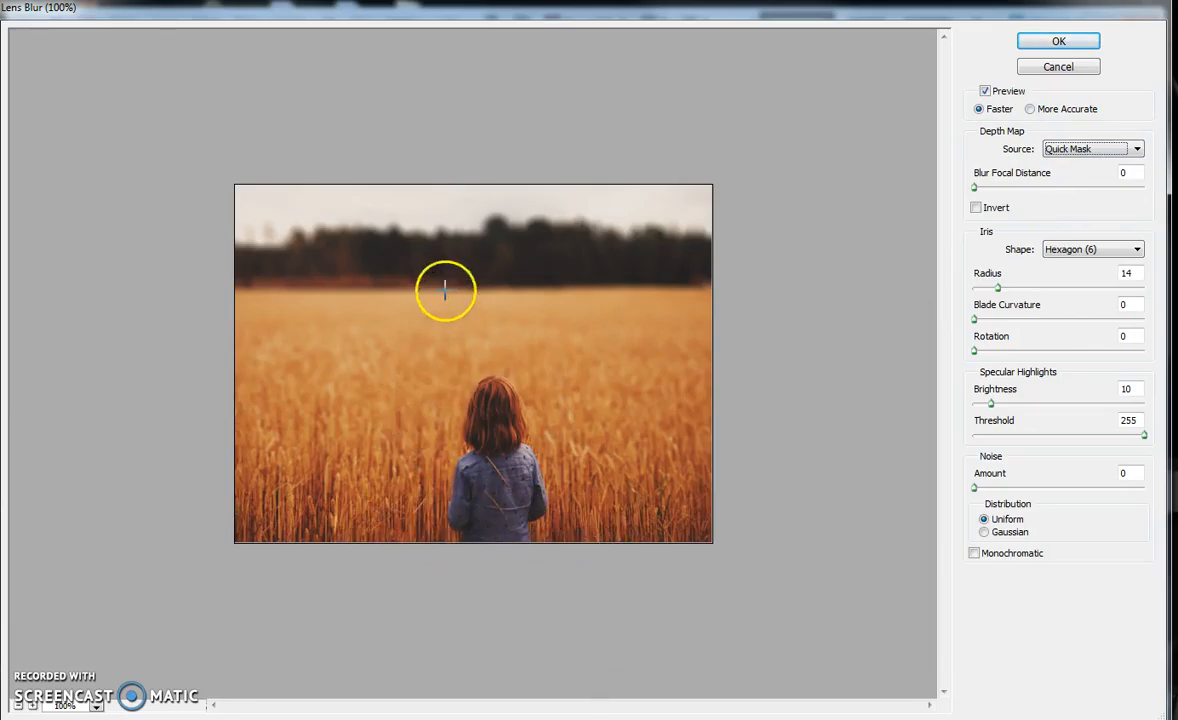
Step: Try different blur focal distances for the depth map and set the value to 23
{"action": "left_click", "coordinate": [980, 190]}
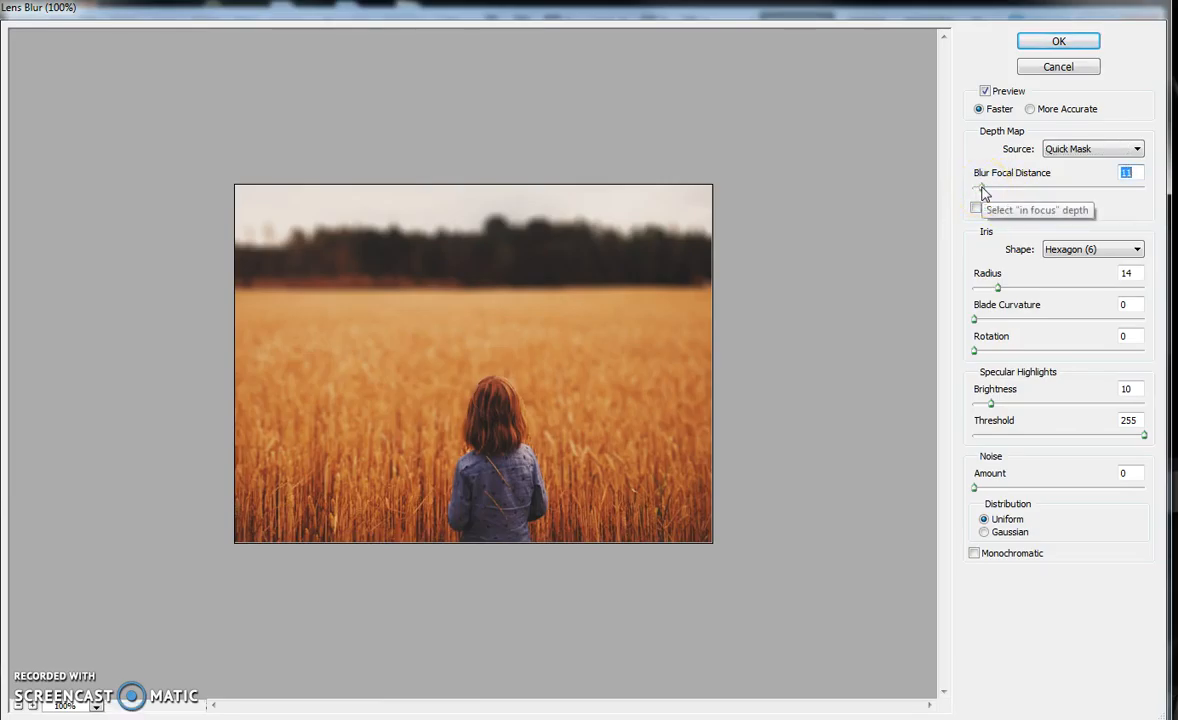
{"action": "left_click_drag", "start_coordinate": [985, 189], "coordinate": [1110, 201]}
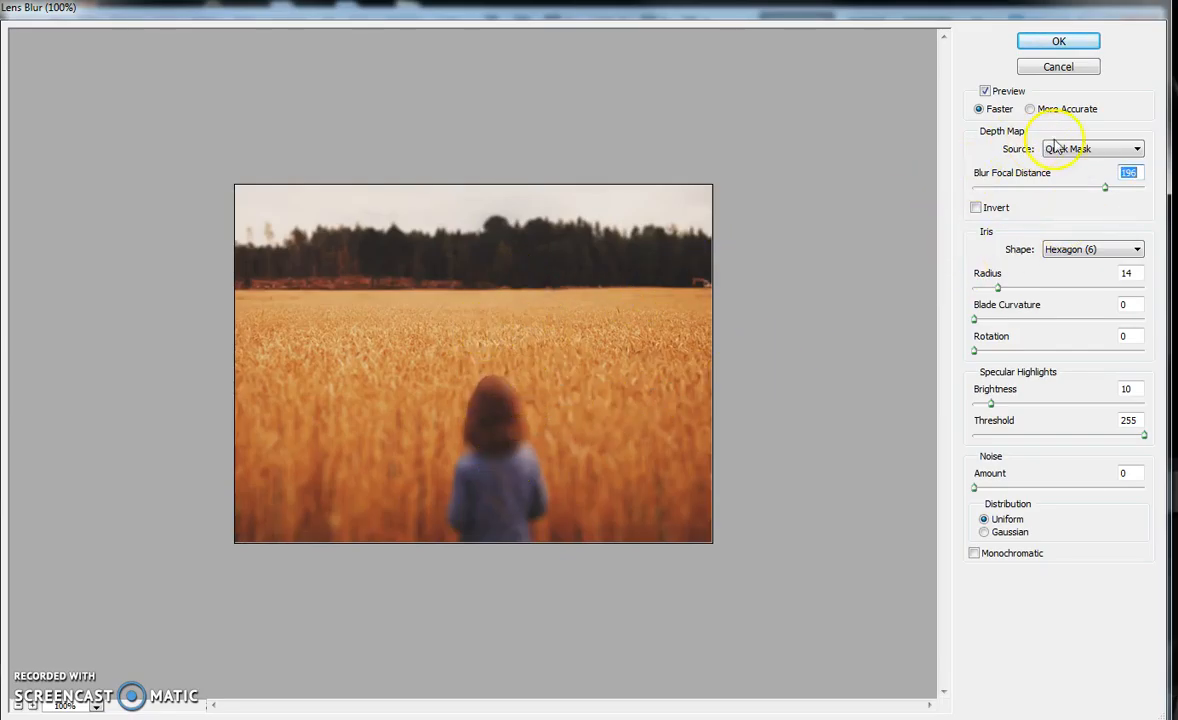
{"action": "left_click_drag", "start_coordinate": [1106, 189], "coordinate": [992, 199]}
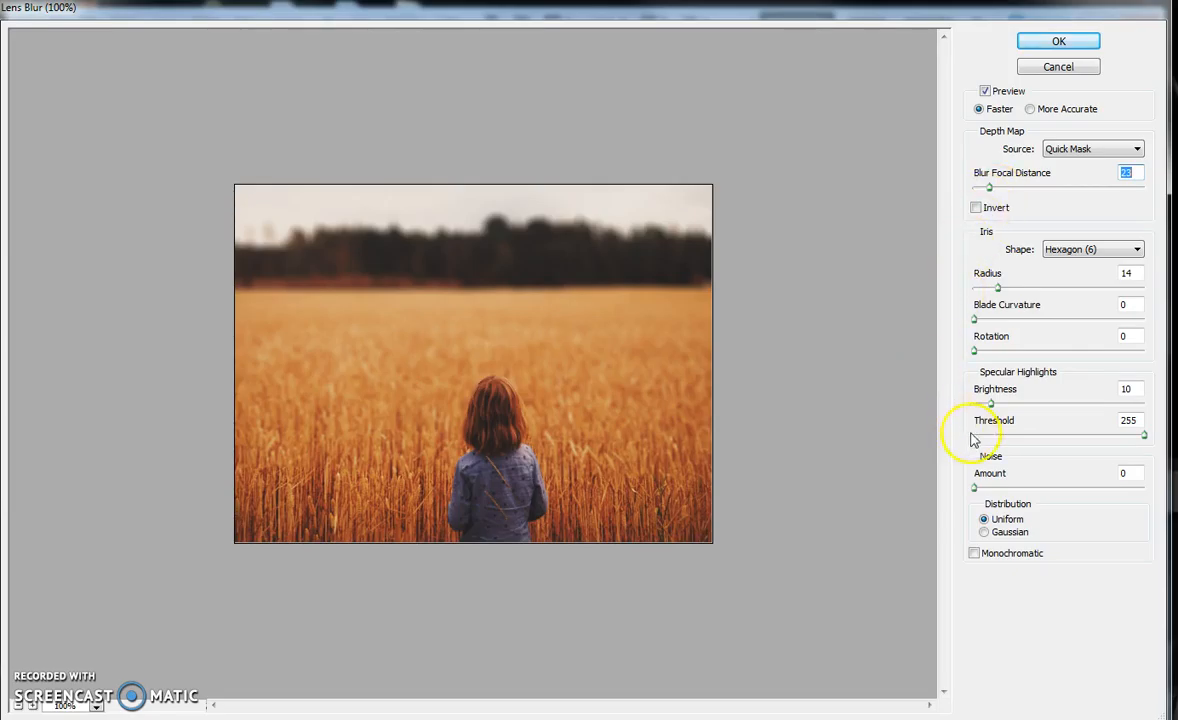
Step: Set the Lens Blur iris to radius 11, blade curvature 6 and rotation 29
{"action": "left_click_drag", "start_coordinate": [995, 290], "coordinate": [985, 290]}
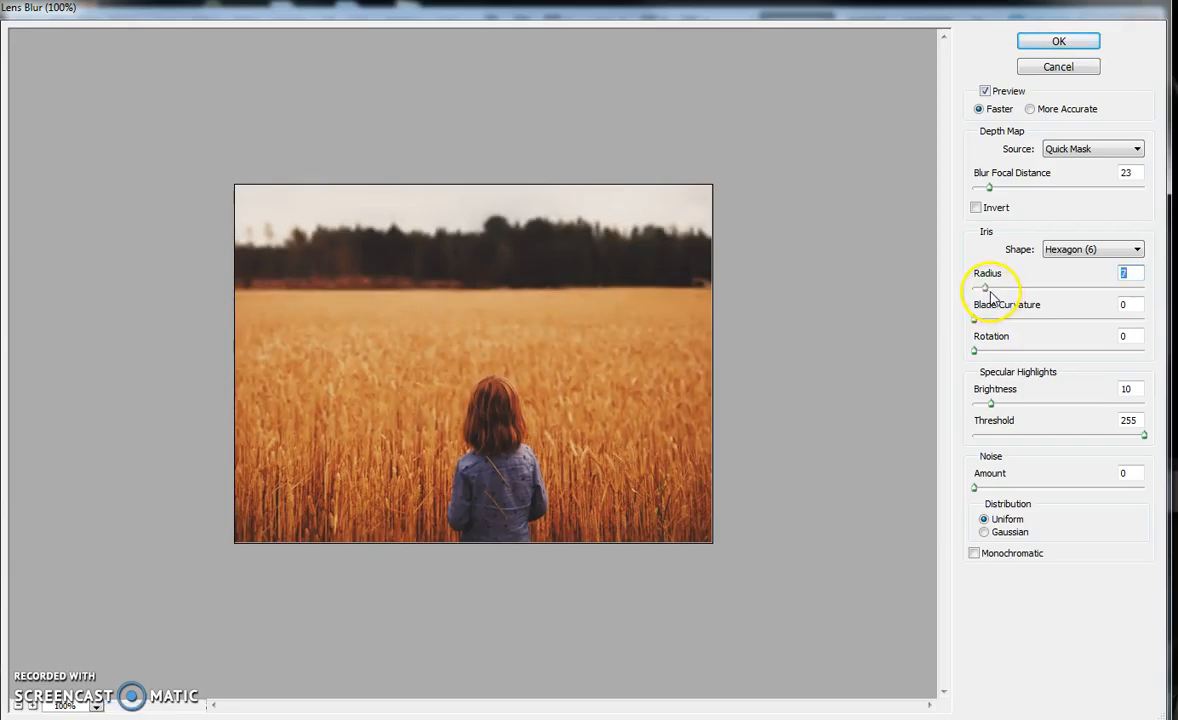
{"action": "left_click_drag", "start_coordinate": [976, 319], "coordinate": [985, 321]}
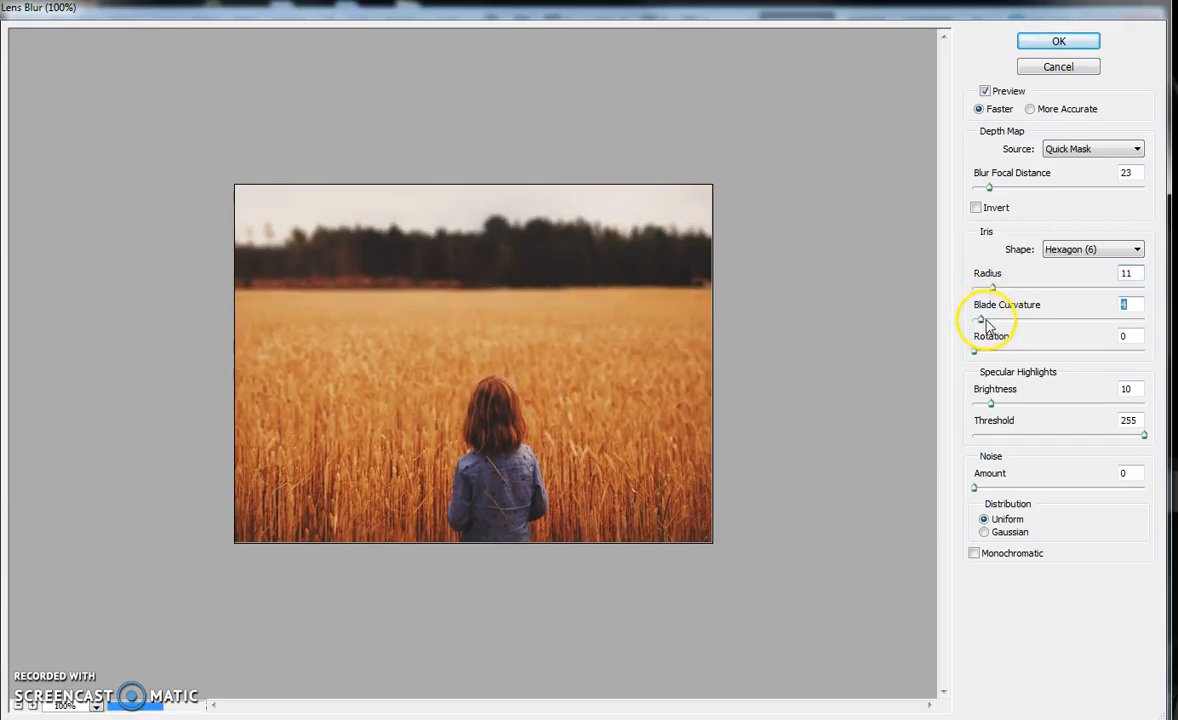
{"action": "left_click_drag", "start_coordinate": [976, 352], "coordinate": [988, 355]}
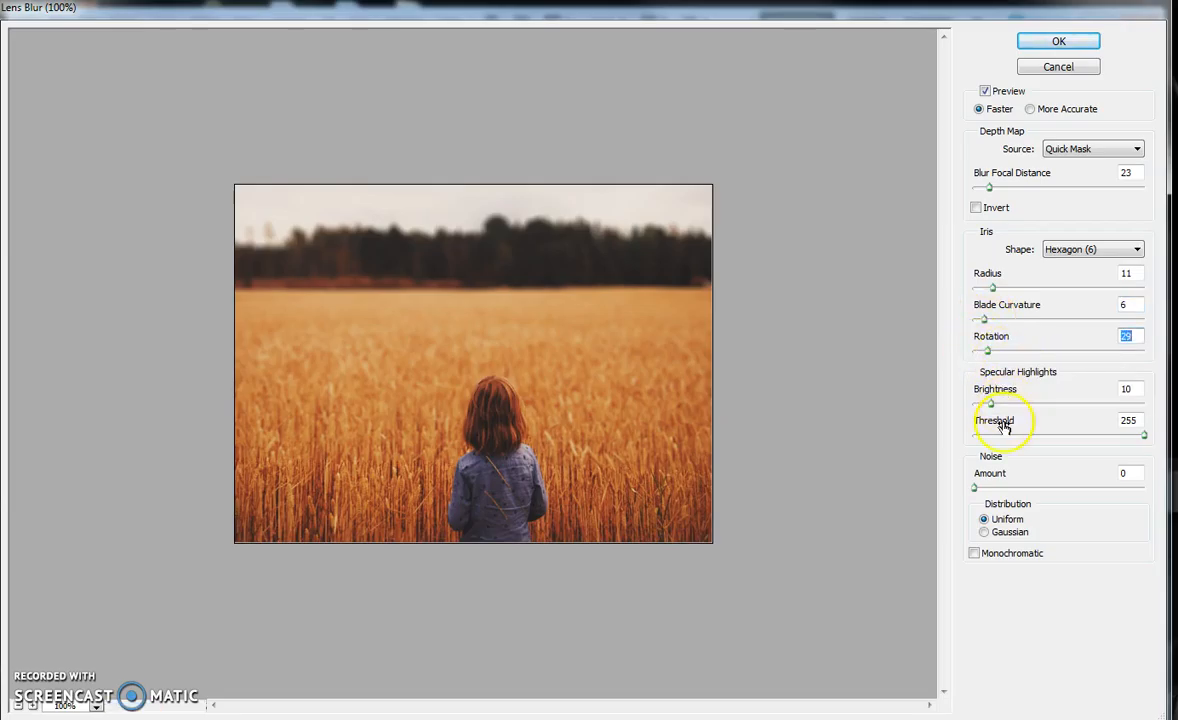
Step: Set specular highlight brightness to 38, threshold to 232 and noise amount to 13, and apply the Lens Blur
{"action": "left_click_drag", "start_coordinate": [990, 405], "coordinate": [1038, 405]}
{"action": "mouse_move", "coordinate": [1146, 437]}
{"action": "left_mouse_down"}
{"action": "mouse_move", "coordinate": [1119, 437]}
{"action": "mouse_move", "coordinate": [1131, 441]}
{"action": "left_mouse_up"}
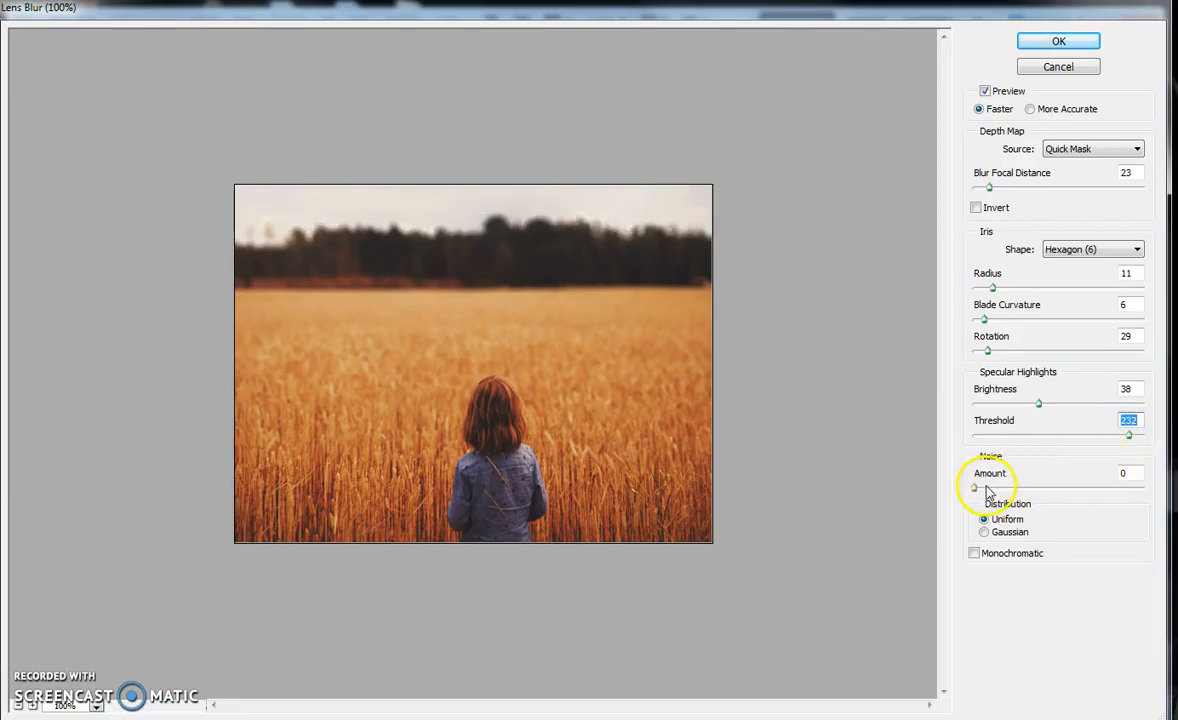
{"action": "left_click_drag", "start_coordinate": [974, 487], "coordinate": [998, 491]}
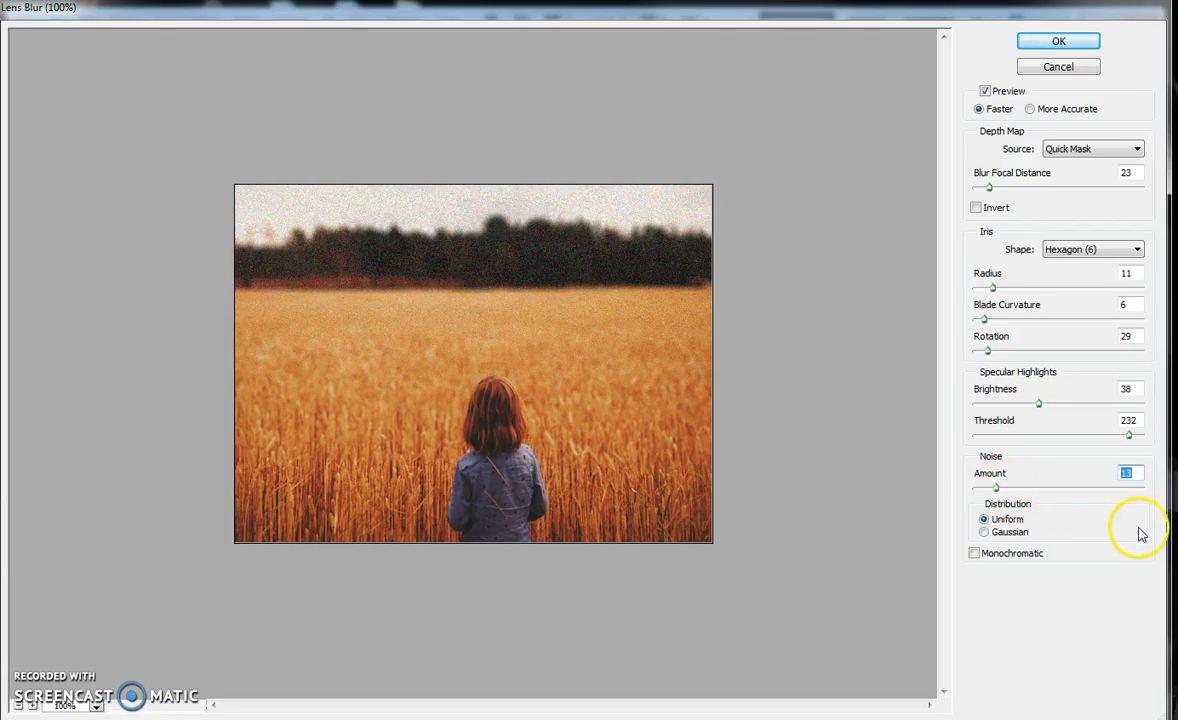
{"action": "left_click", "coordinate": [1062, 42]}
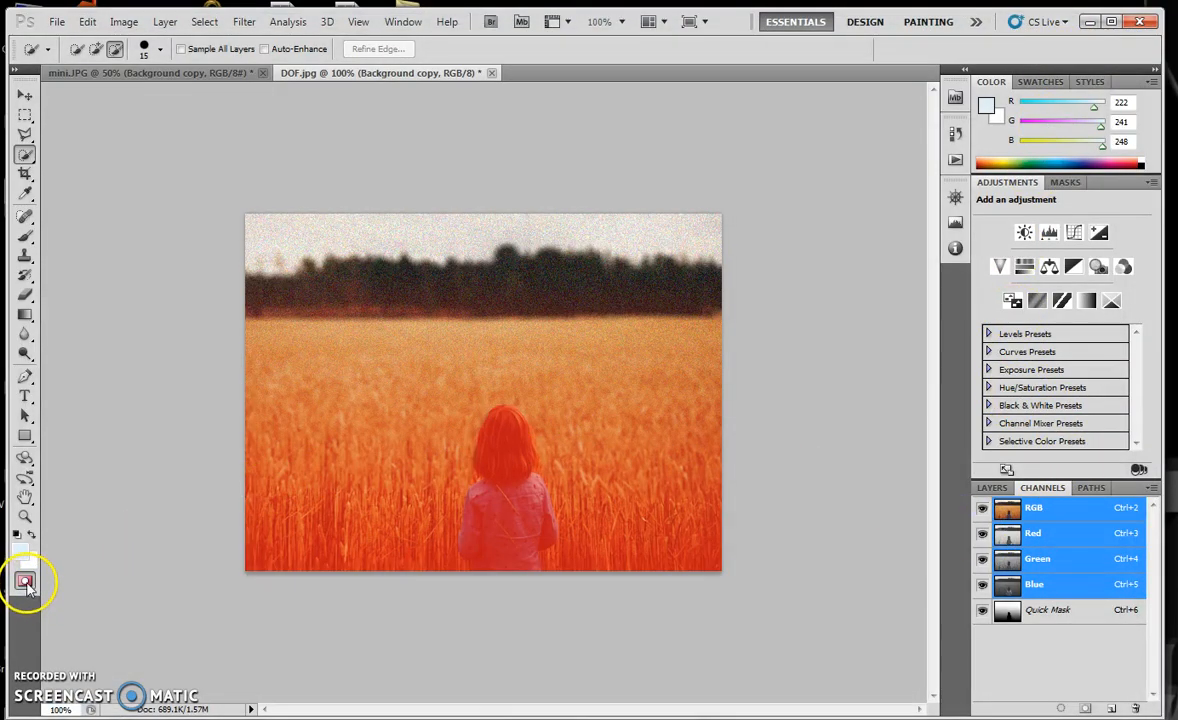
Step: Exit Quick Mask mode, return to the layer list and deselect the masked area
{"action": "left_click", "coordinate": [30, 536]}
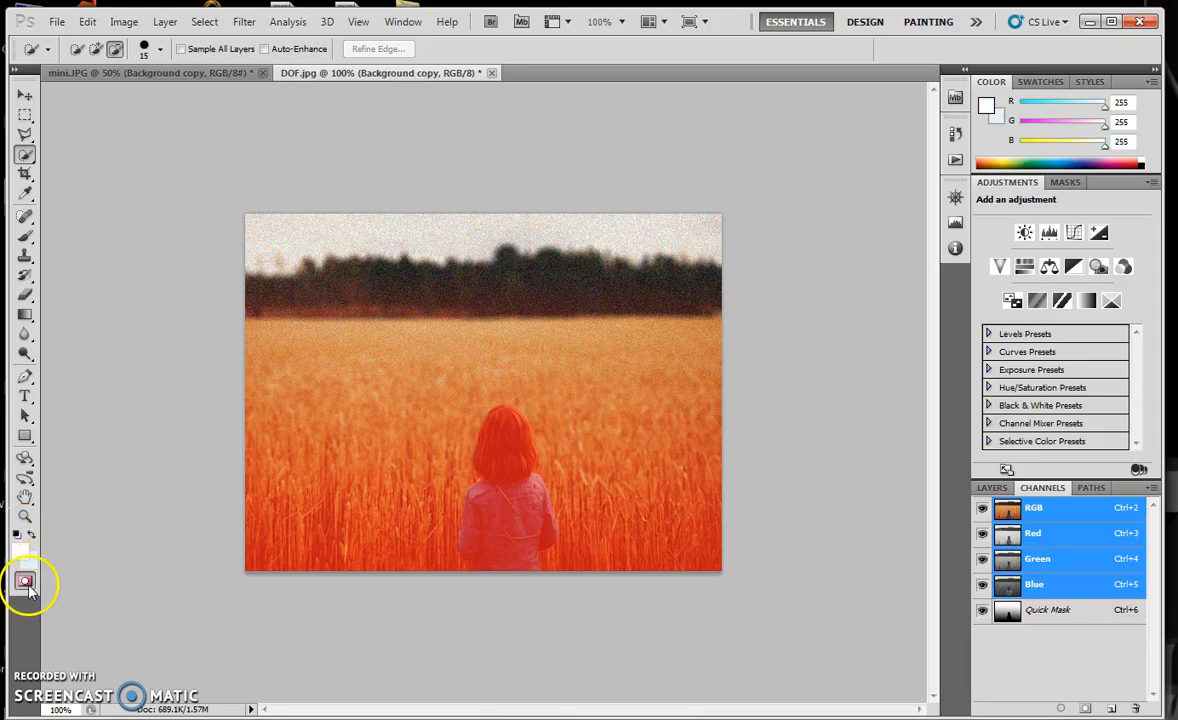
{"action": "left_click", "coordinate": [25, 580]}
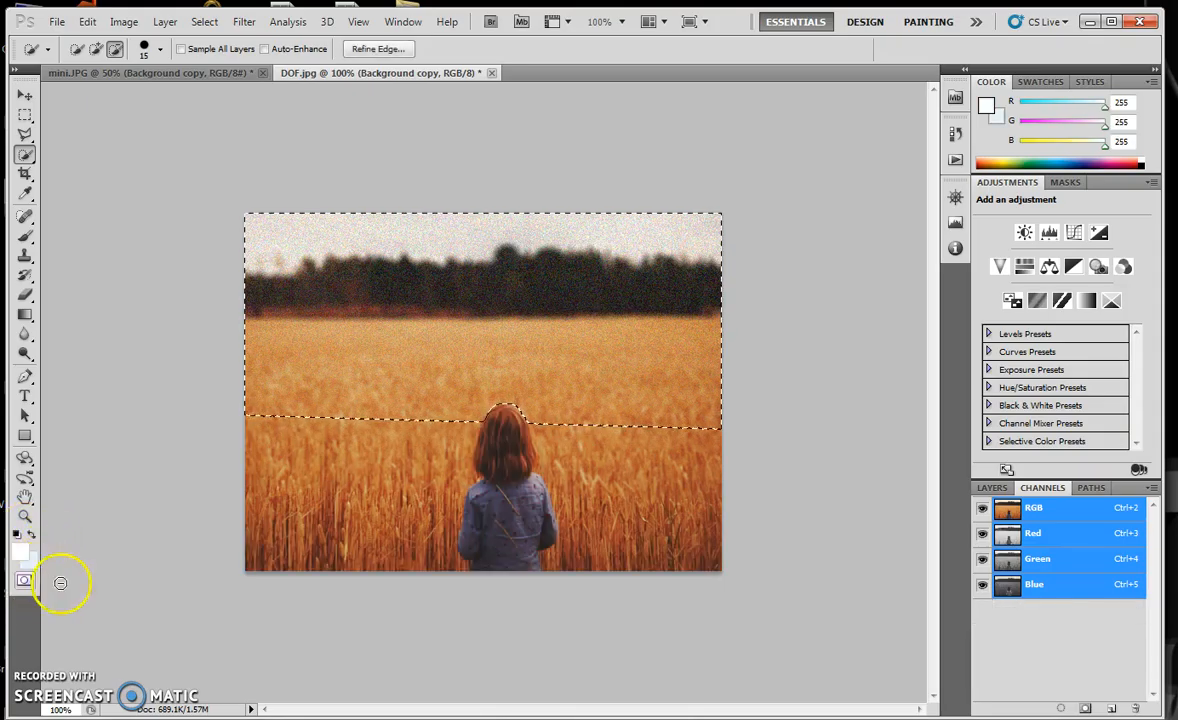
{"action": "left_click", "coordinate": [992, 487]}
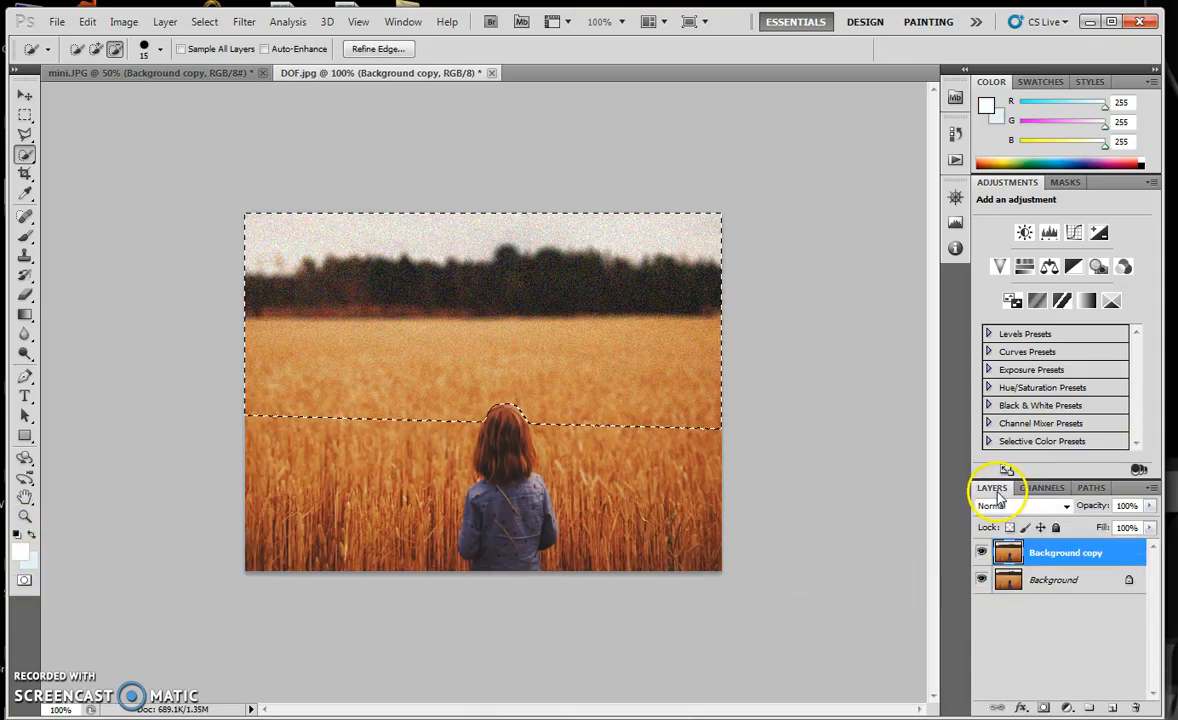
{"action": "left_click", "coordinate": [204, 21]}
{"action": "left_click", "coordinate": [205, 50]}
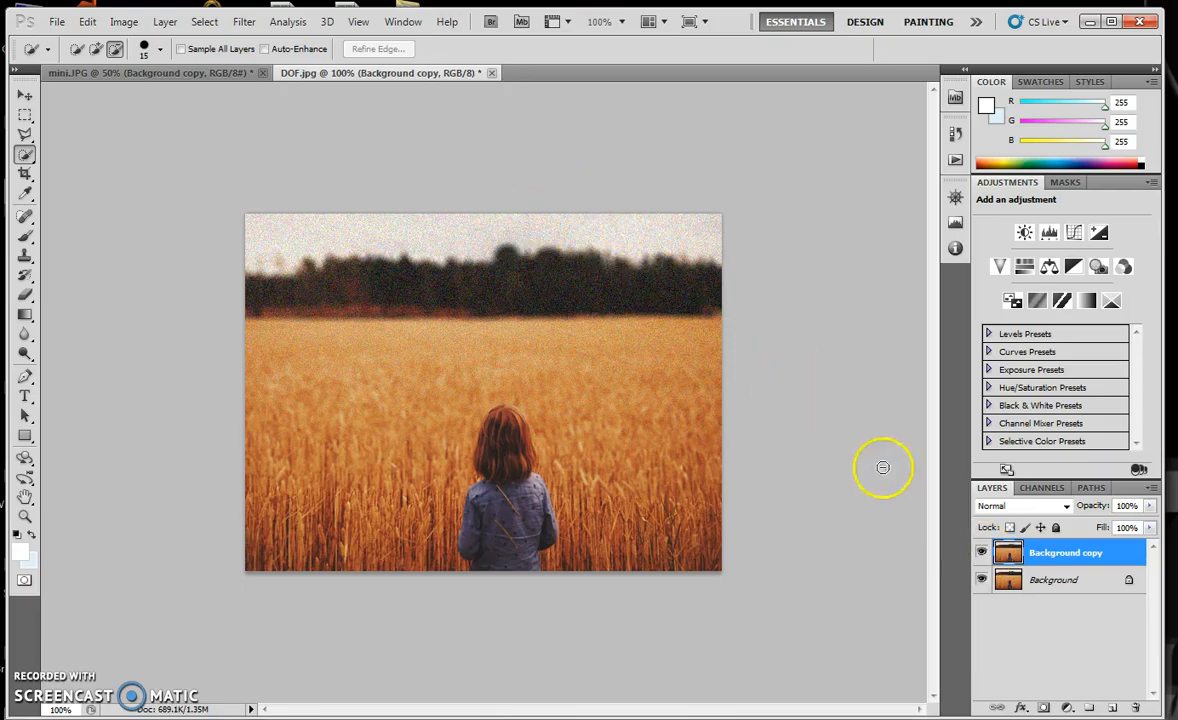
Step: Hide the Background copy layer to compare the blurred photo with the original
{"action": "left_click", "coordinate": [981, 553]}
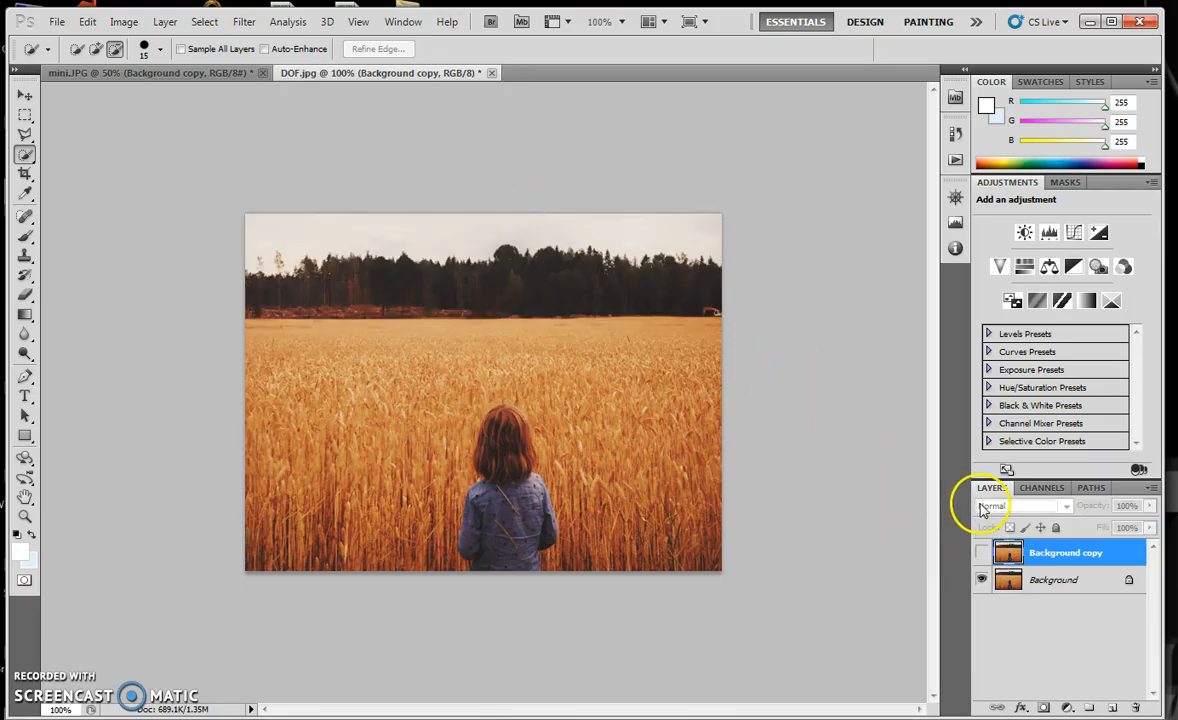